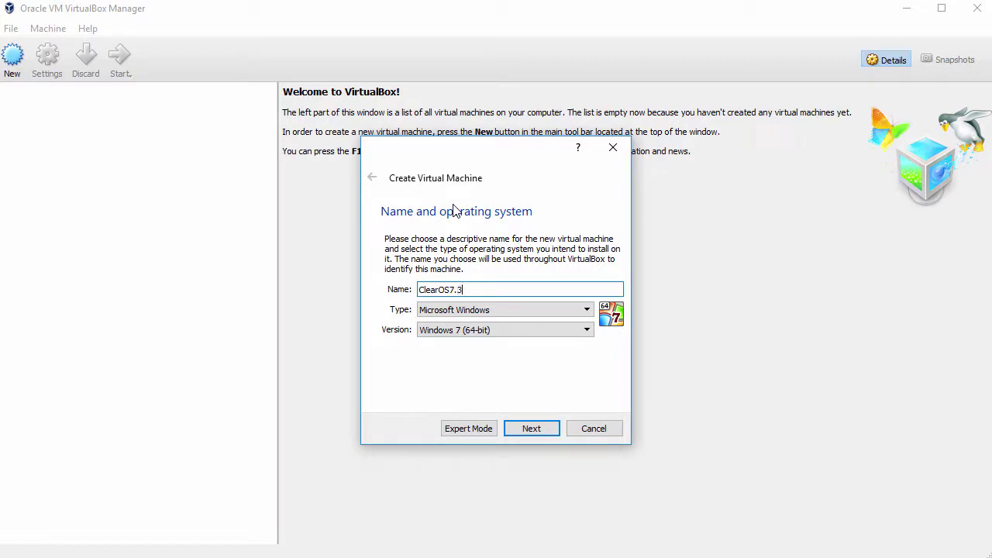
Step: Set the ClearOS7.3 machine's type to Linux and version to Red Hat (64-bit)
{"action": "left_click", "coordinate": [473, 309]}
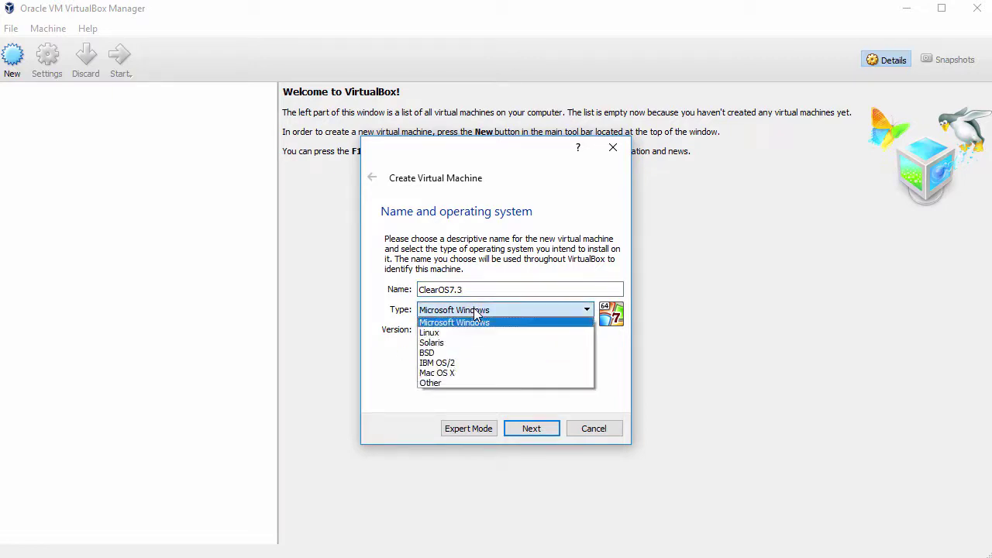
{"action": "left_click", "coordinate": [474, 333]}
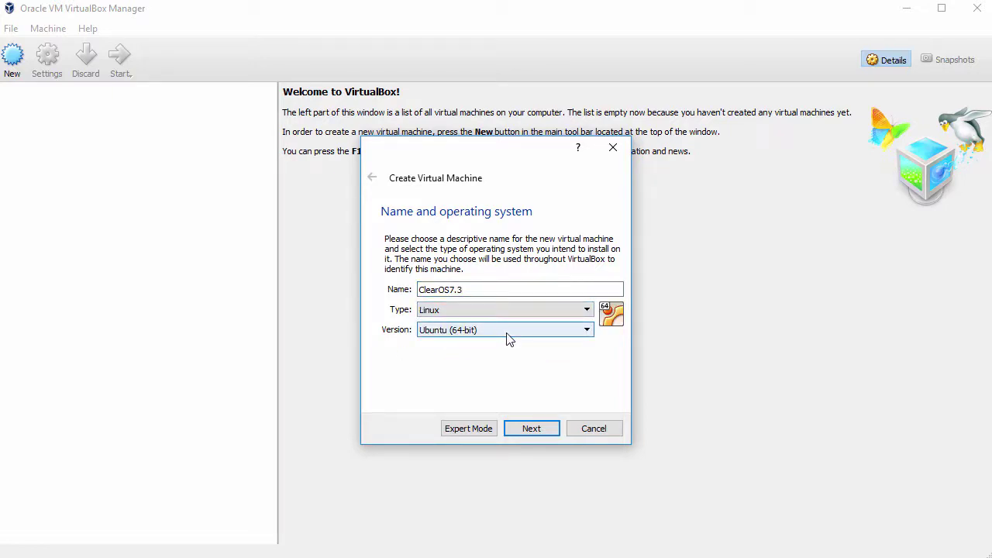
{"action": "left_click", "coordinate": [507, 335]}
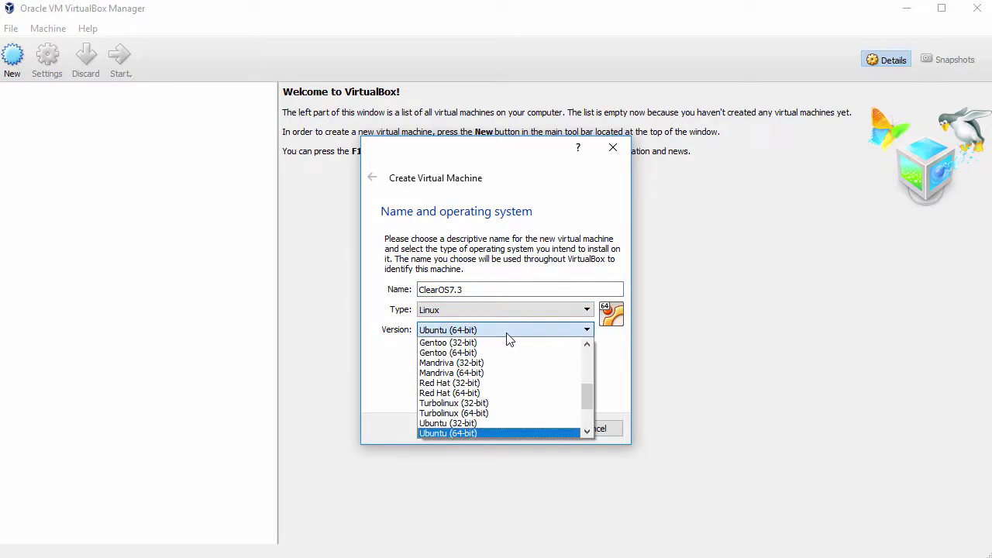
{"action": "left_click", "coordinate": [505, 395]}
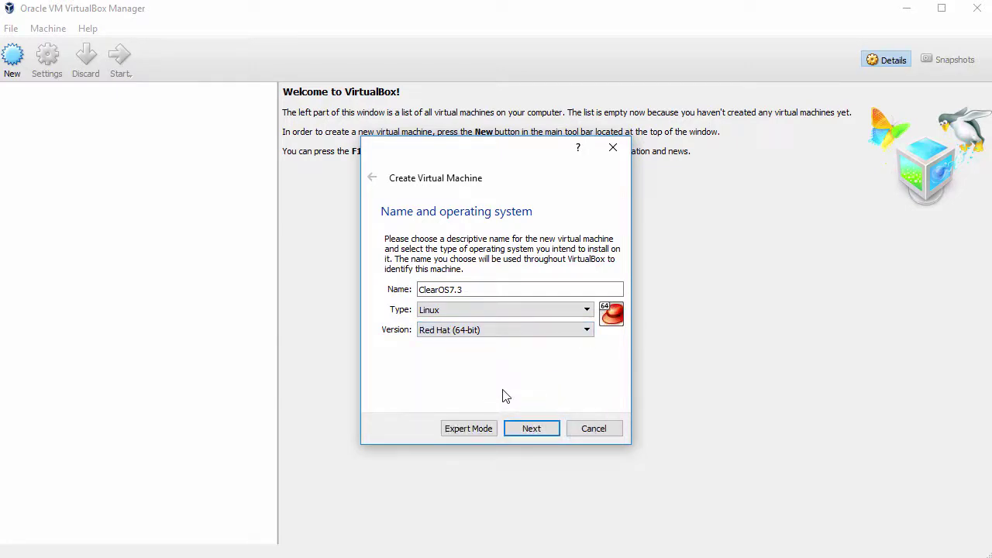
{"action": "left_click", "coordinate": [532, 429]}
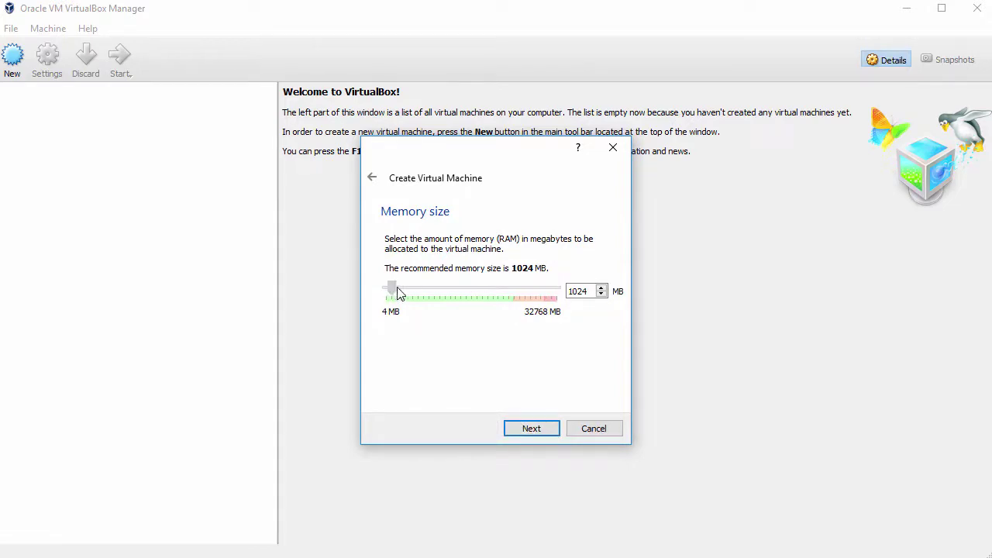
Step: Give ClearOS7.3 2048 MB of memory and a new 40.95 GB dynamically allocated VDI disk
{"action": "left_click_drag", "start_coordinate": [392, 290], "coordinate": [398, 290]}
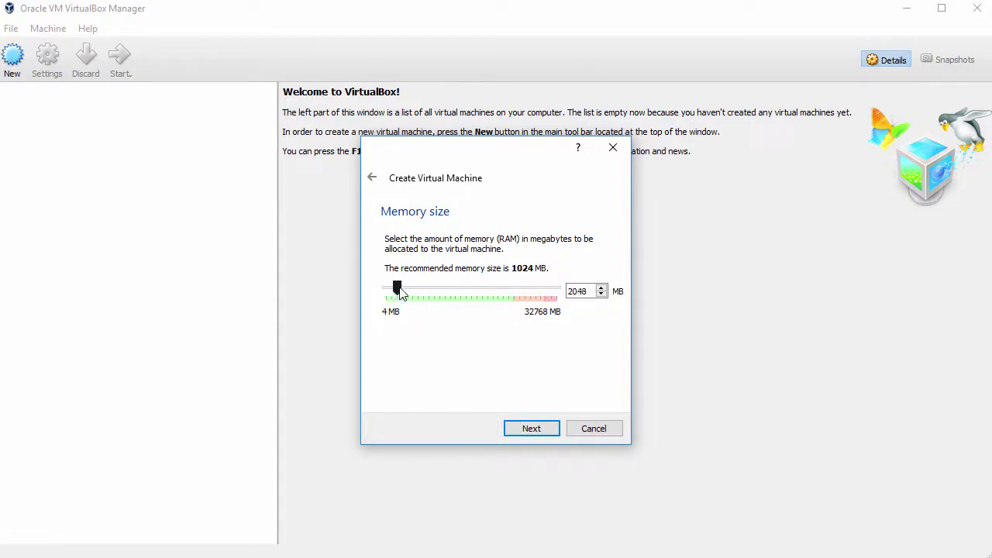
{"action": "left_click", "coordinate": [531, 431]}
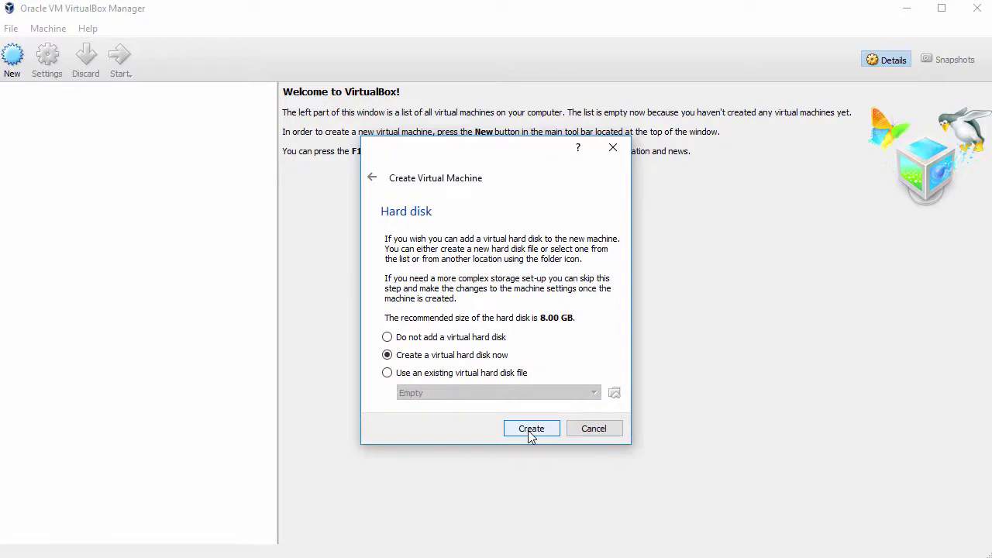
{"action": "left_click", "coordinate": [531, 430]}
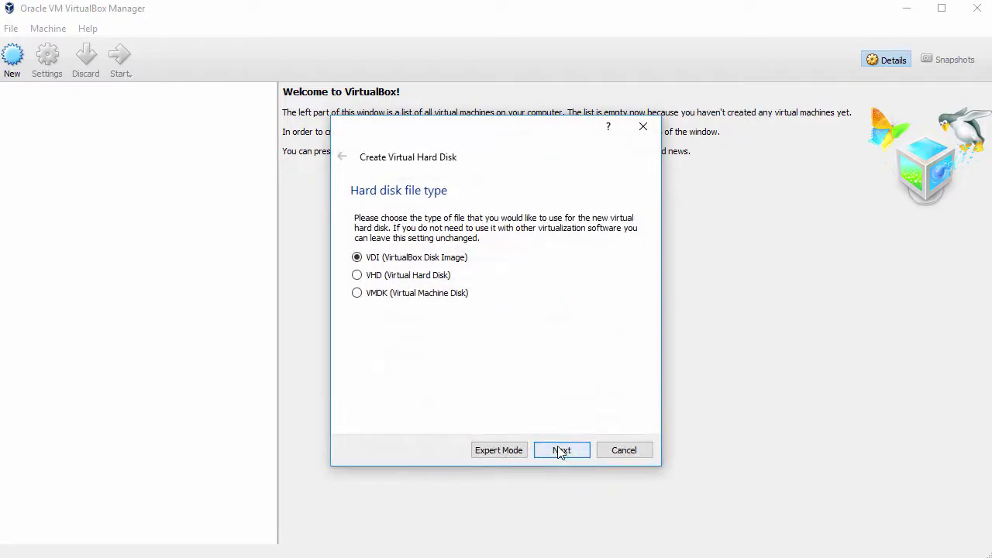
{"action": "left_click", "coordinate": [561, 450]}
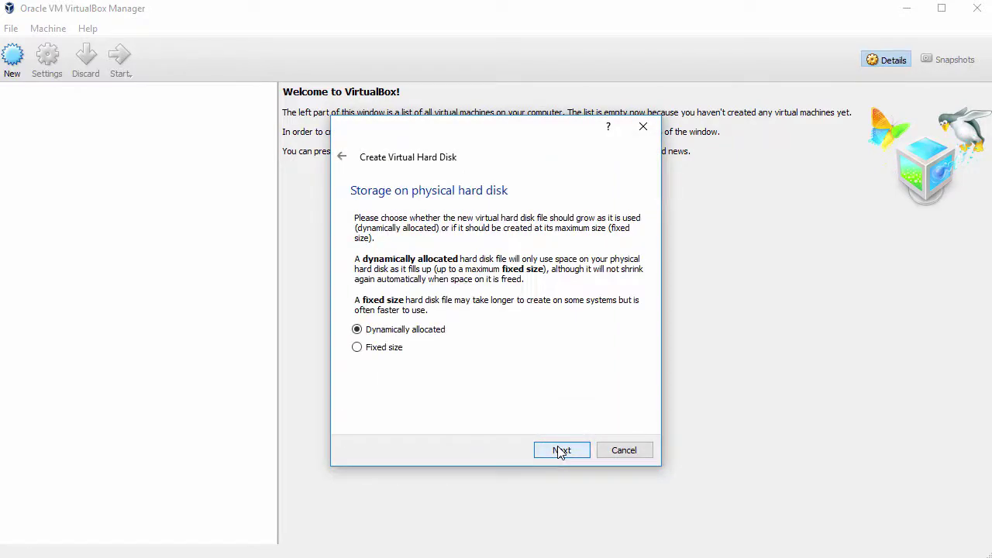
{"action": "left_click", "coordinate": [562, 451]}
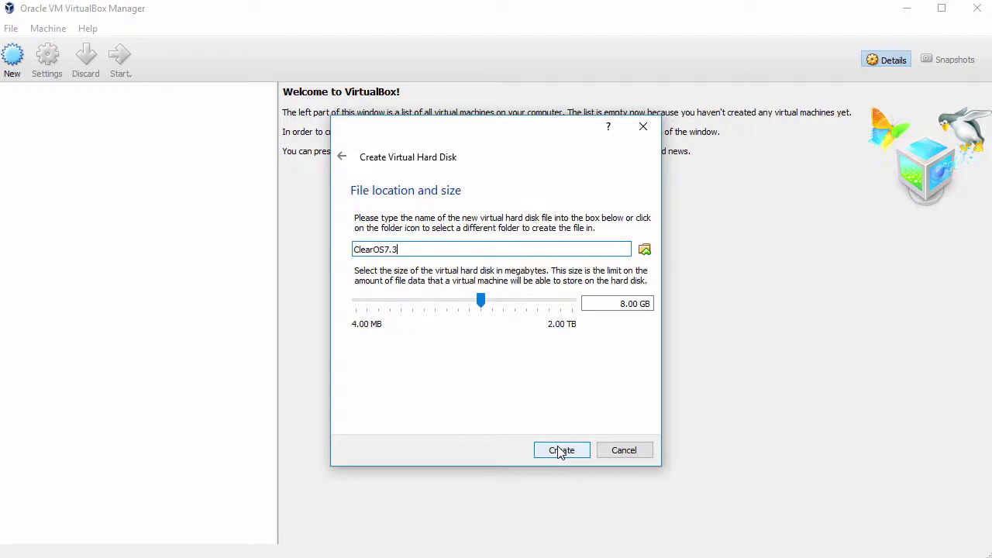
{"action": "left_click_drag", "start_coordinate": [480, 303], "coordinate": [507, 308]}
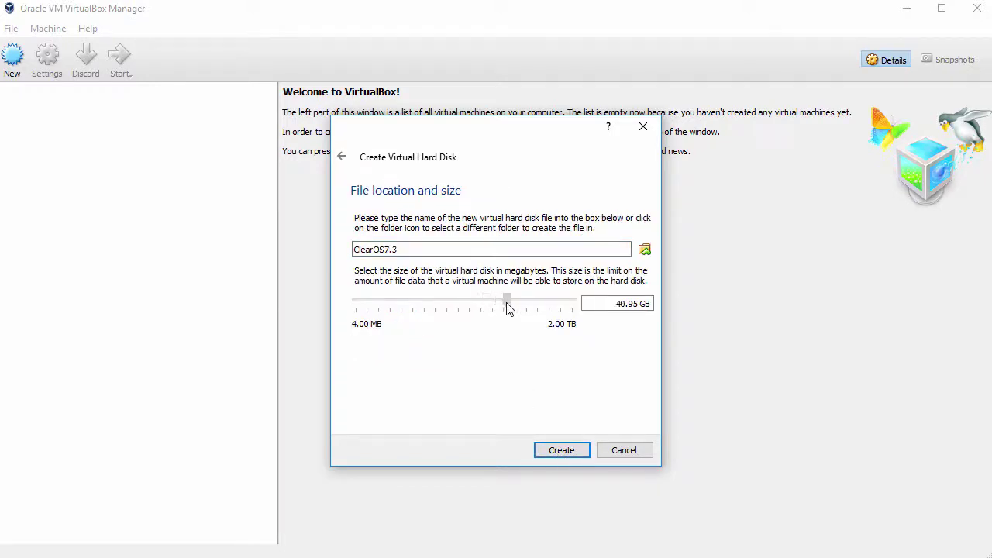
{"action": "left_click", "coordinate": [562, 450]}
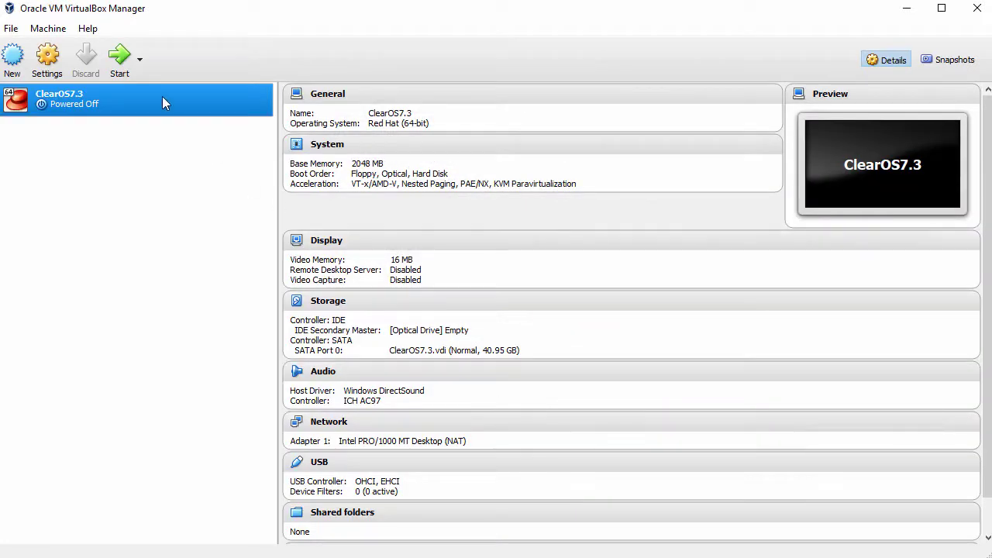
Step: In ClearOS7.3's System settings, remove Floppy from the boot order and use a USB Tablet pointer
{"action": "right_click", "coordinate": [163, 103]}
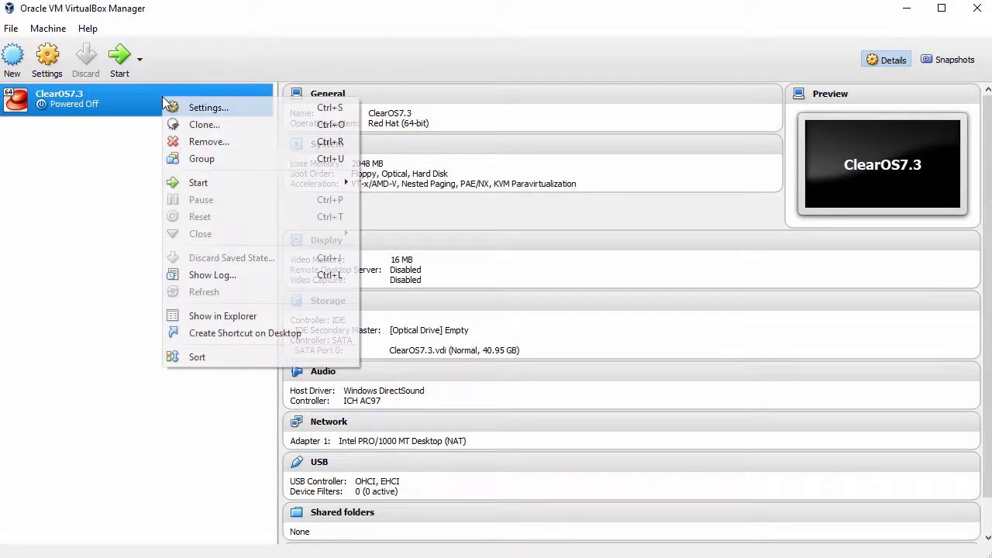
{"action": "left_click", "coordinate": [226, 109]}
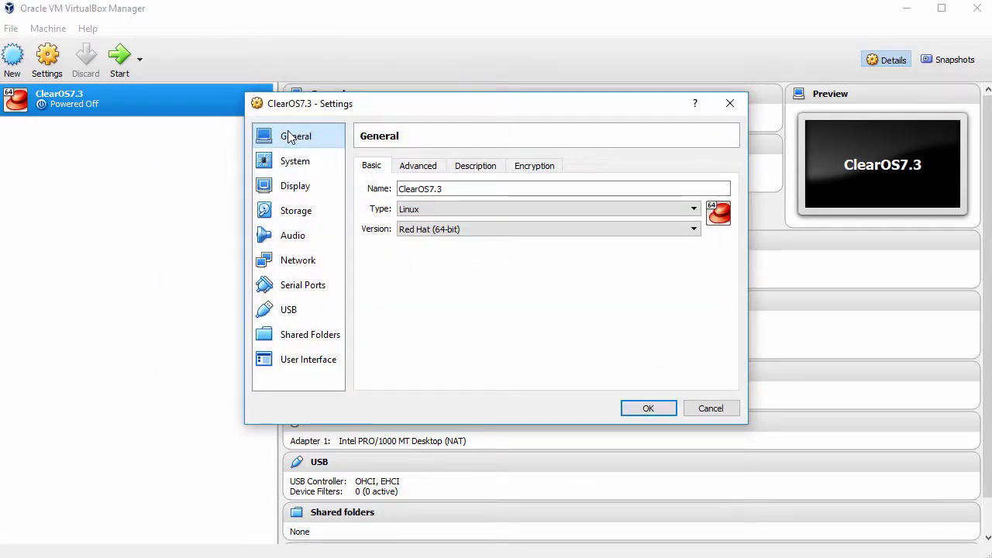
{"action": "left_click", "coordinate": [291, 163]}
{"action": "left_click", "coordinate": [453, 221]}
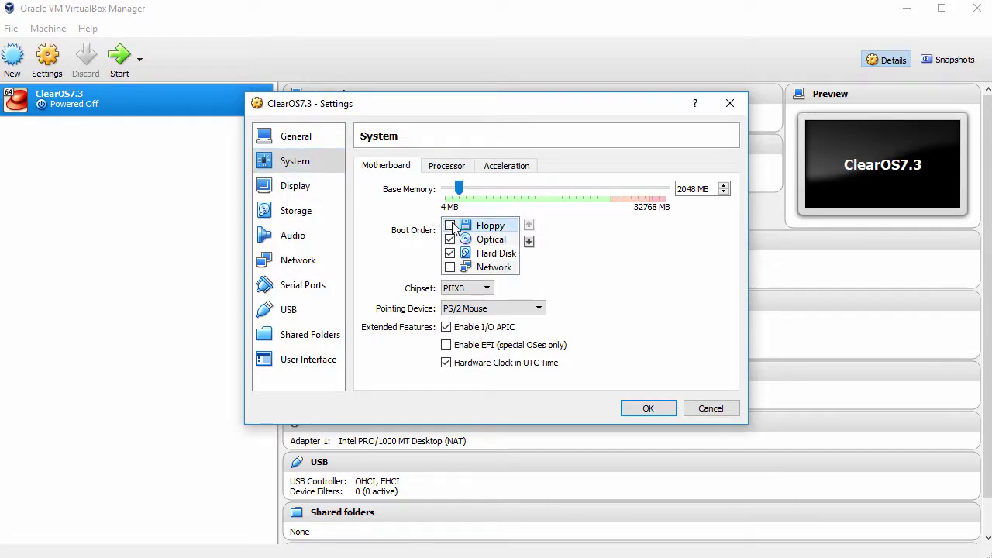
{"action": "left_click", "coordinate": [478, 309]}
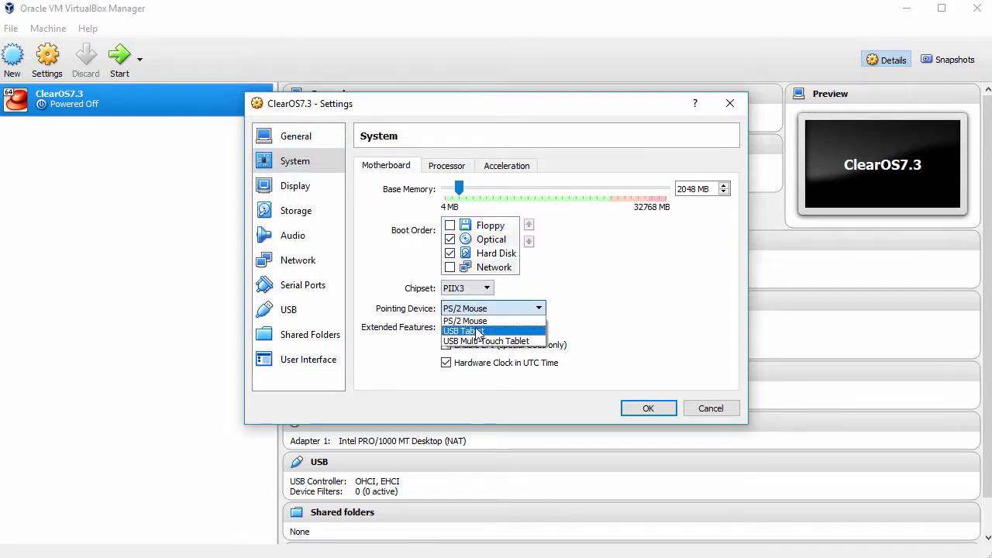
{"action": "left_click", "coordinate": [477, 331]}
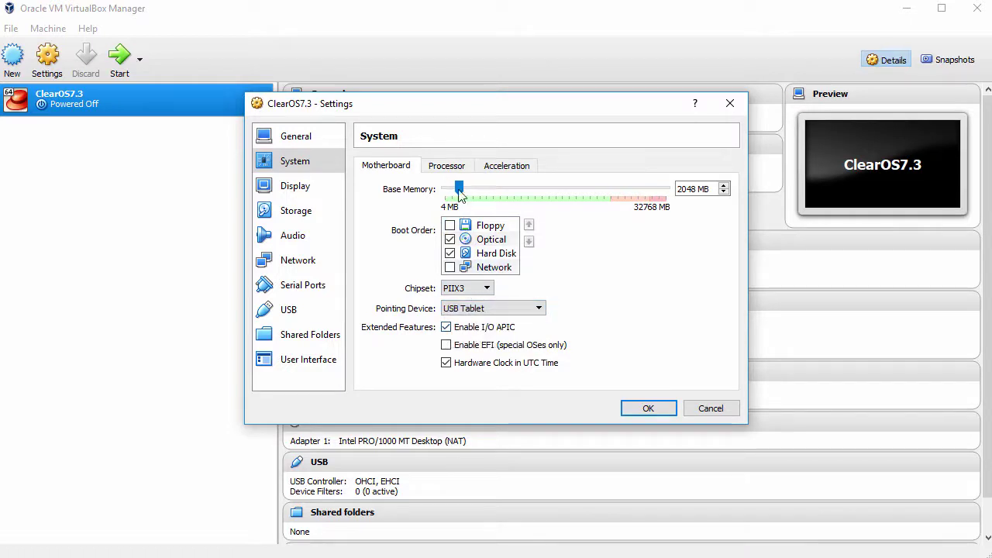
Step: Raise the machine's processor count to 2
{"action": "left_click", "coordinate": [453, 164]}
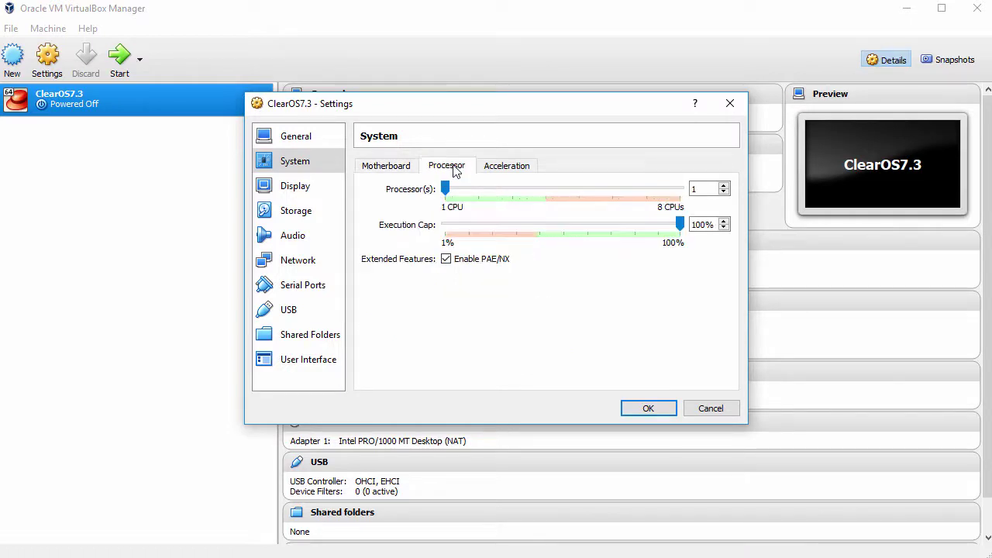
{"action": "left_click", "coordinate": [723, 186]}
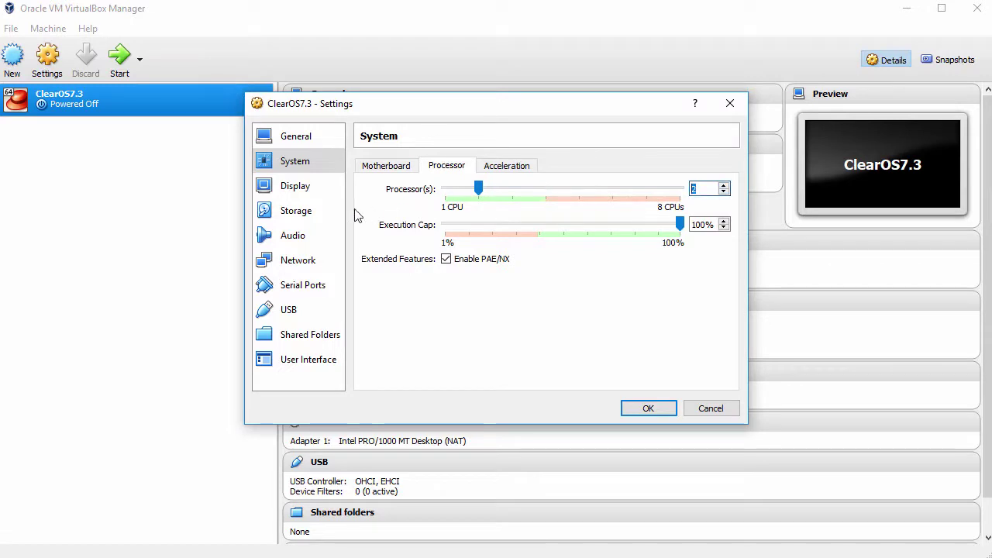
{"action": "left_click", "coordinate": [291, 216]}
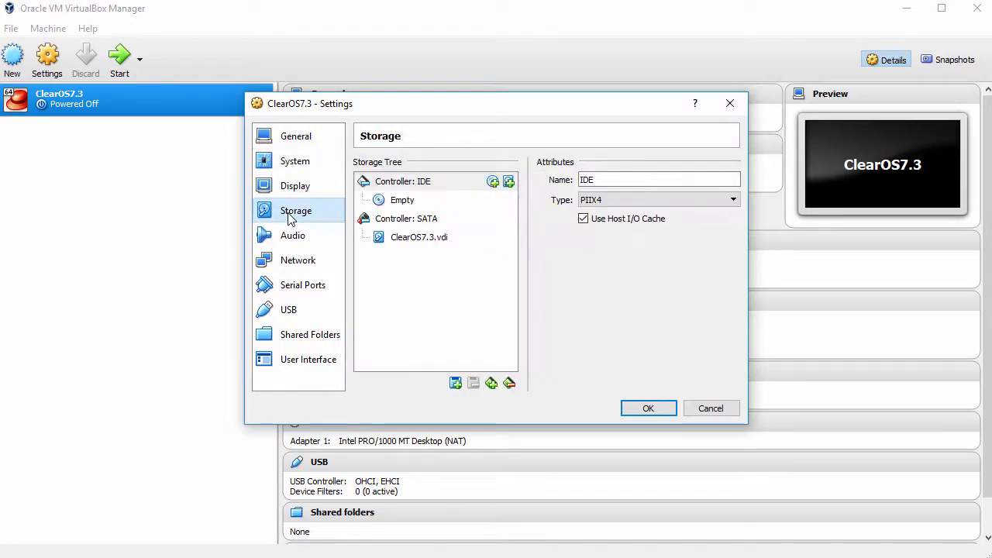
Step: Load ClearOS-DVD-x86_64.iso into the empty optical drive
{"action": "left_click", "coordinate": [404, 202]}
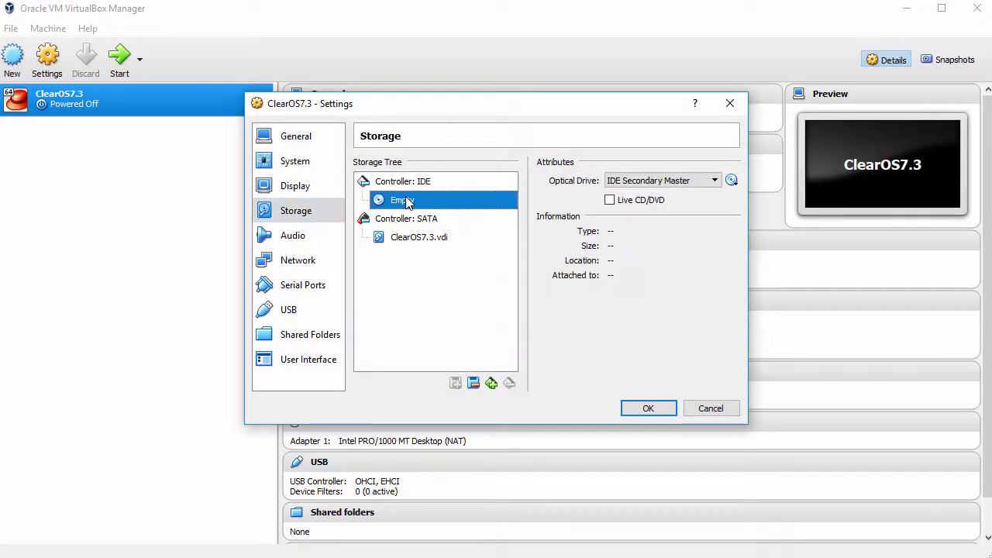
{"action": "left_click", "coordinate": [732, 179]}
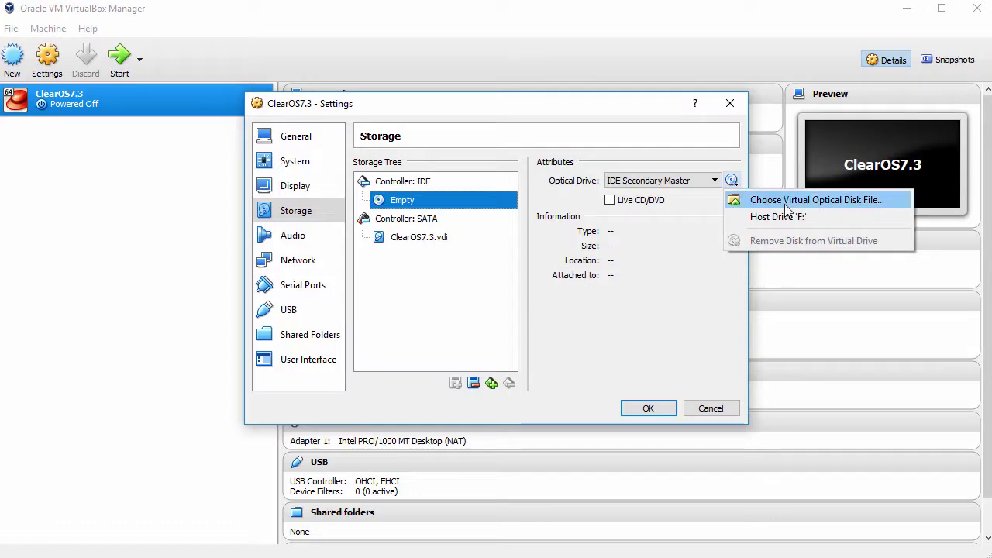
{"action": "left_click", "coordinate": [786, 203]}
{"action": "left_click", "coordinate": [380, 233]}
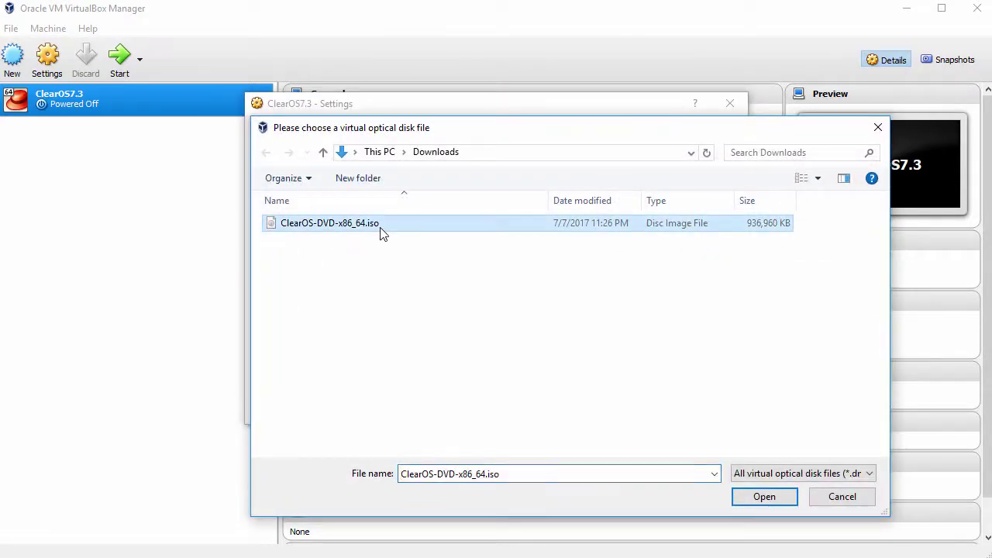
{"action": "left_click", "coordinate": [765, 497]}
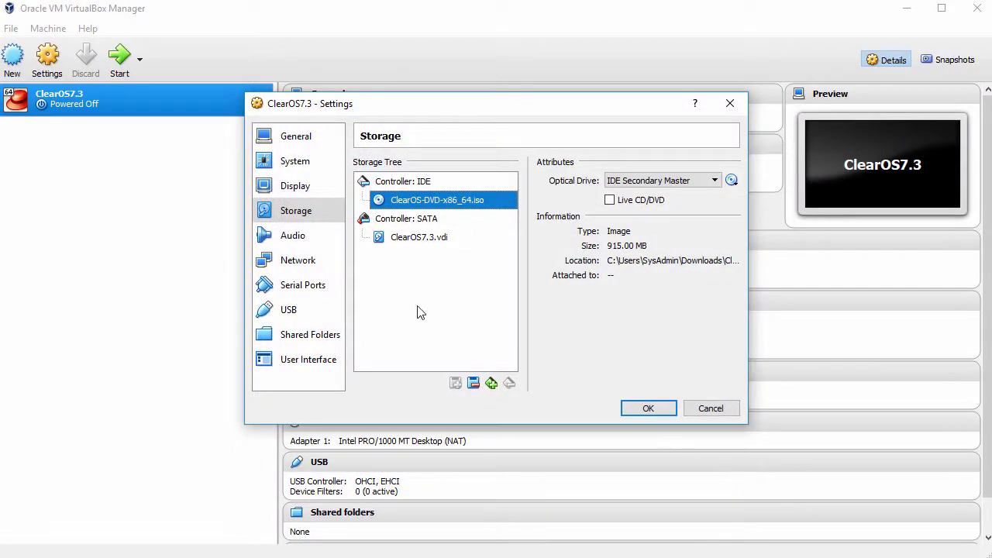
Step: Disable audio, attach the network adapter as Bridged Adapter, and save the settings
{"action": "left_click", "coordinate": [293, 236]}
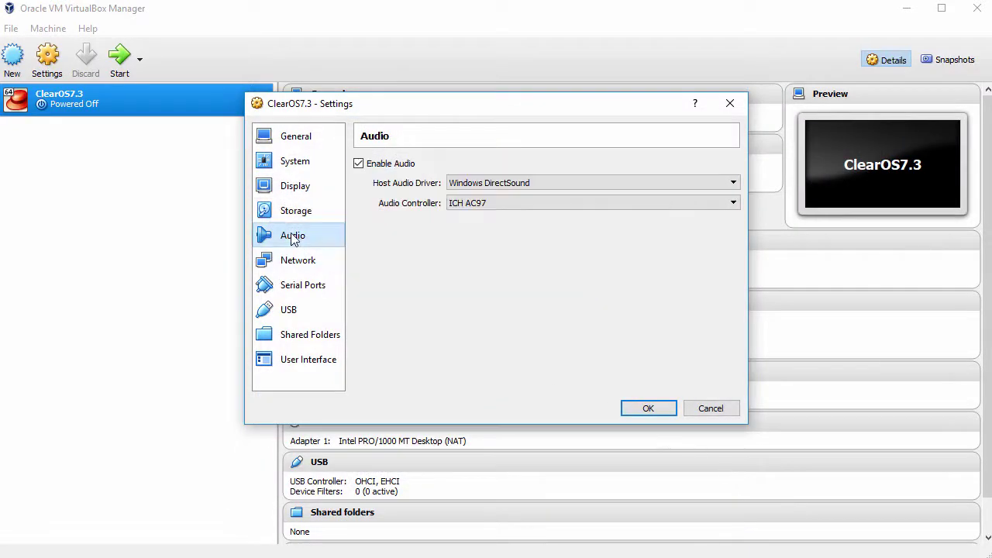
{"action": "left_click", "coordinate": [359, 163]}
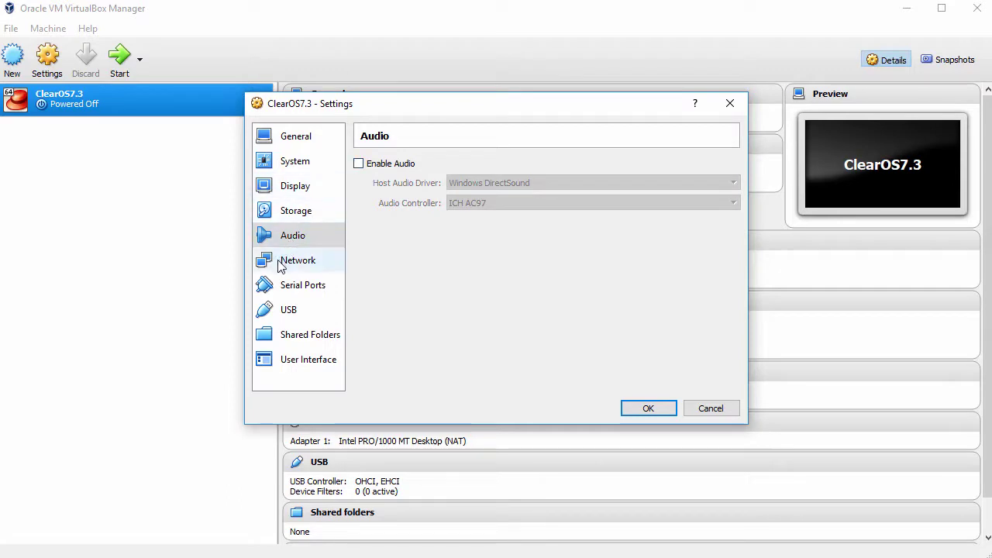
{"action": "left_click", "coordinate": [282, 264]}
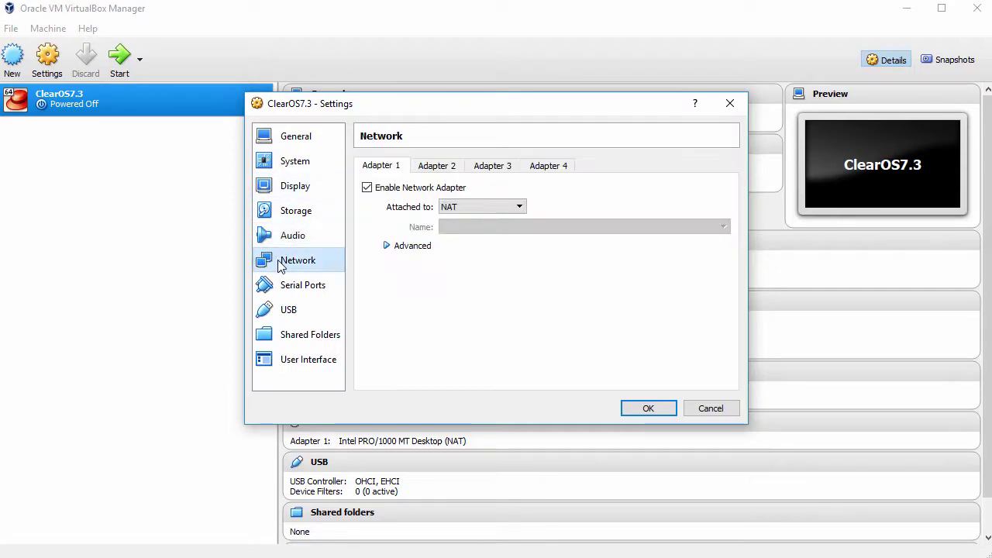
{"action": "left_click", "coordinate": [502, 208]}
{"action": "left_click", "coordinate": [493, 250]}
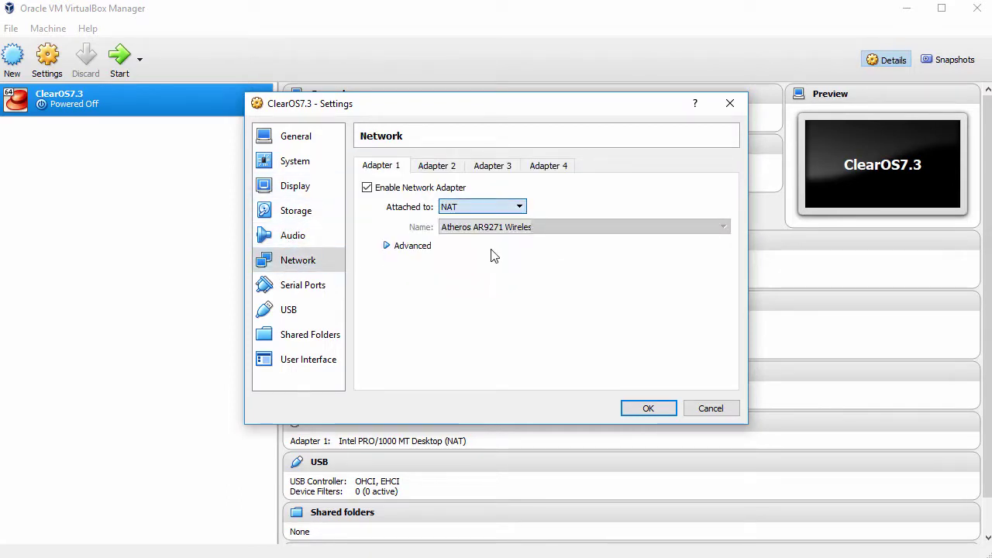
{"action": "left_click", "coordinate": [641, 408]}
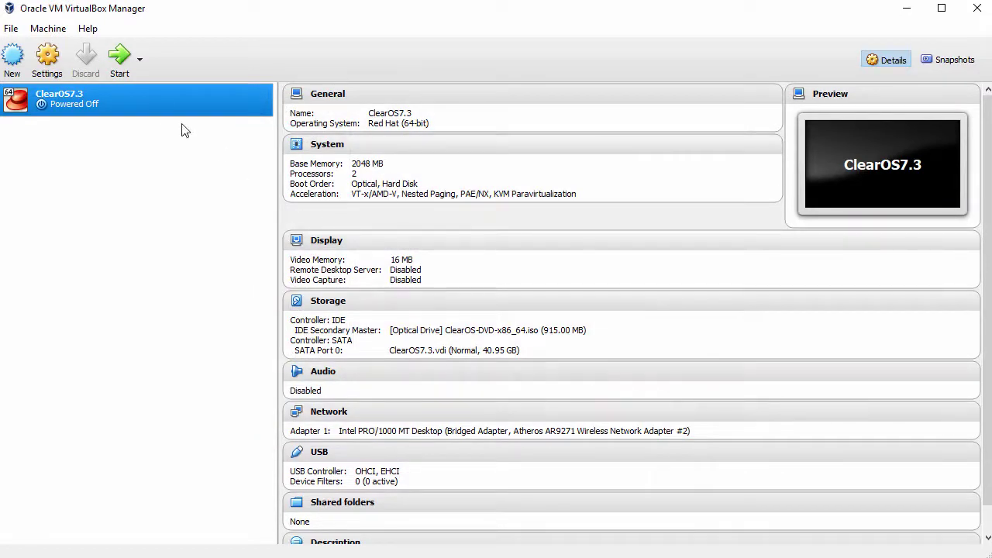
Step: Start ClearOS7.3, dismiss the auto-capture notice, and choose Install ClearOS 7.3.0 from the boot menu
{"action": "left_click", "coordinate": [119, 58]}
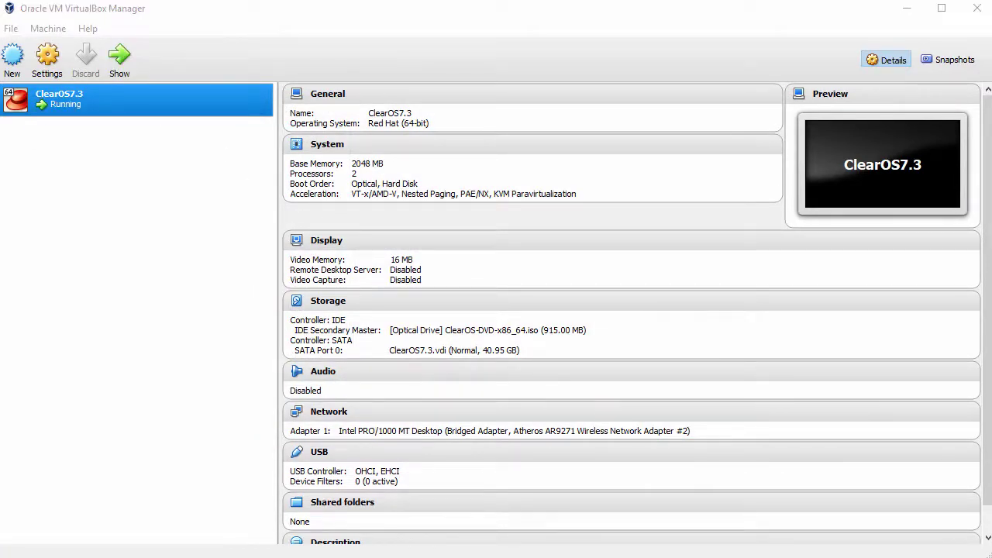
{"action": "left_click_drag", "start_coordinate": [132, 131], "coordinate": [287, 17]}
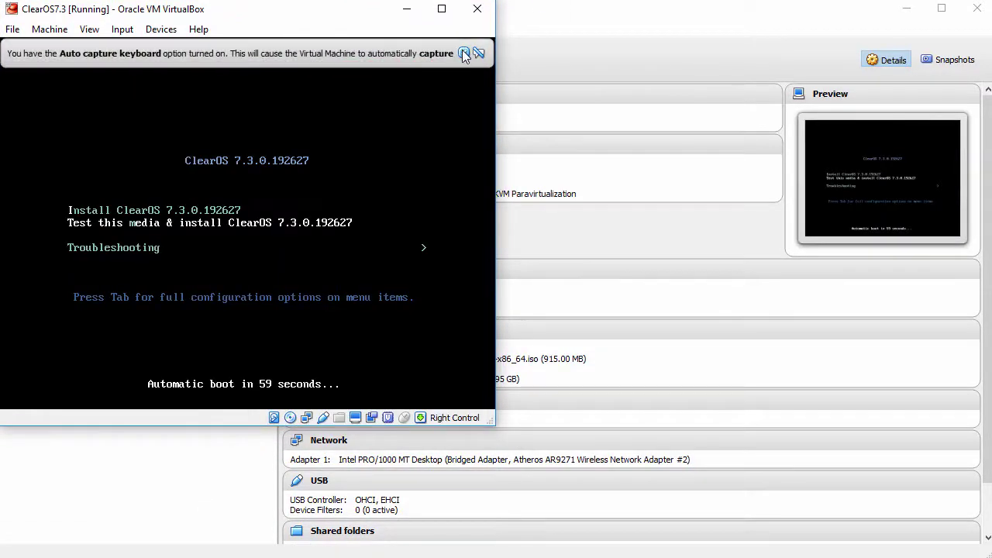
{"action": "left_click", "coordinate": [463, 53]}
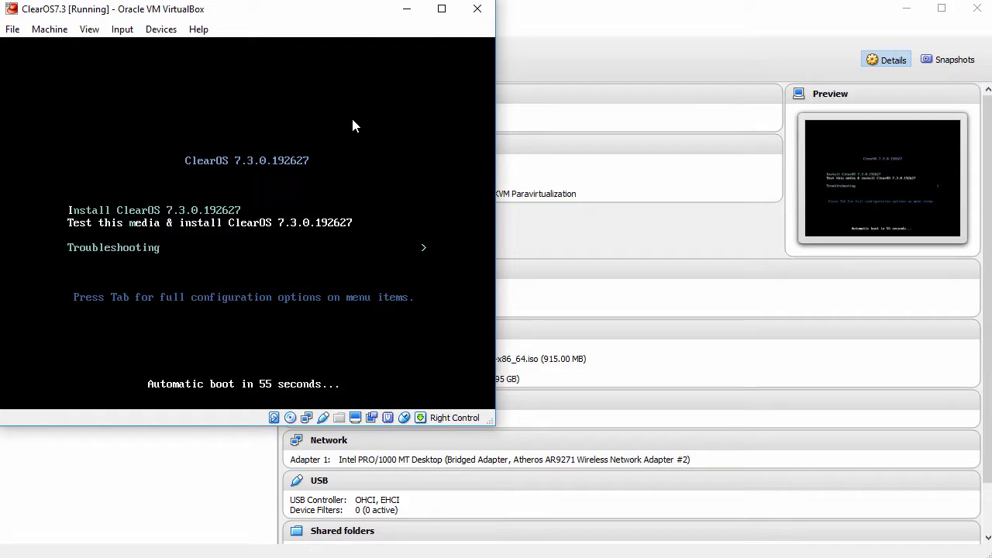
{"action": "key", "text": "Return"}
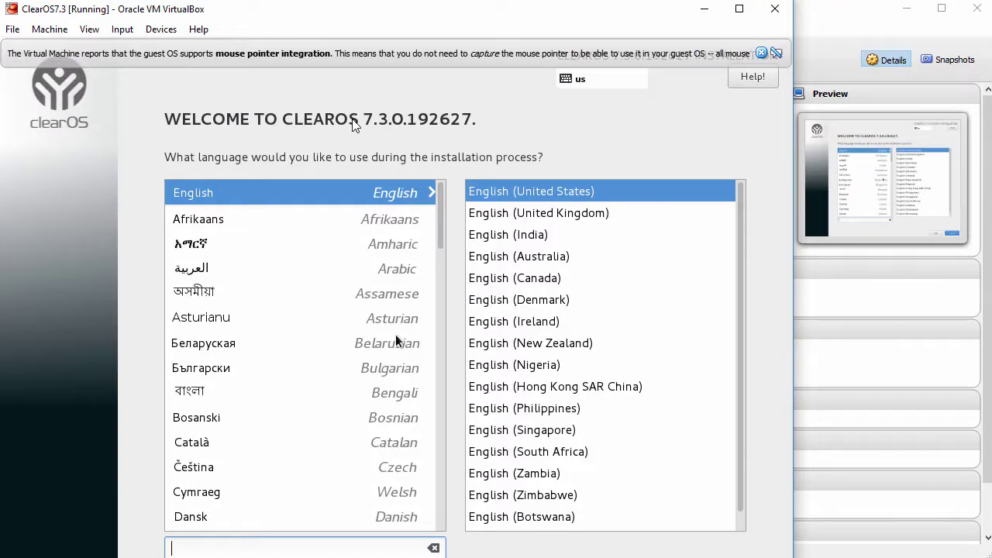
Step: Continue with English (United States) as the installer language and go to the Date & Time screen
{"action": "left_click", "coordinate": [762, 54]}
{"action": "left_click_drag", "start_coordinate": [792, 516], "coordinate": [858, 516]}
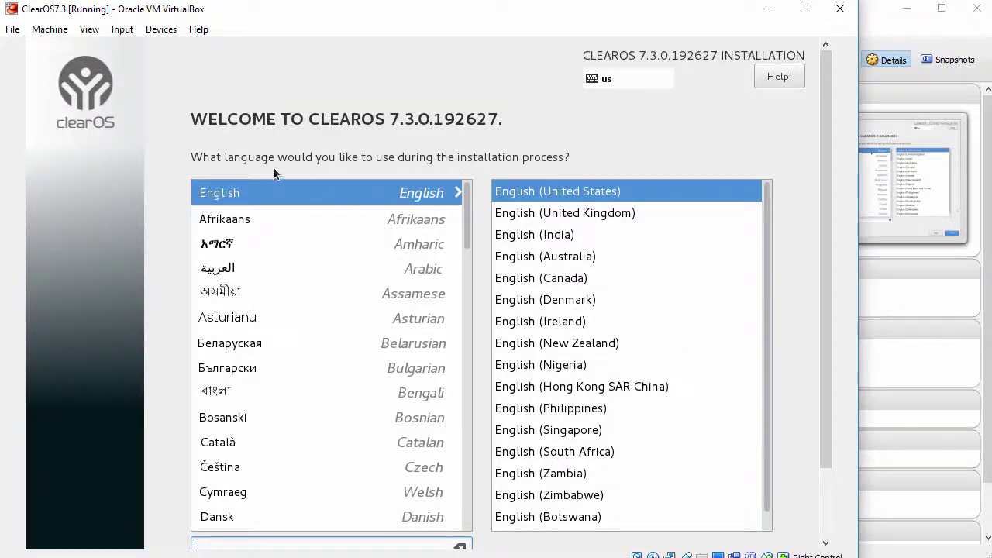
{"action": "scroll", "coordinate": [467, 203], "scroll_direction": "down", "scroll_amount": 5}
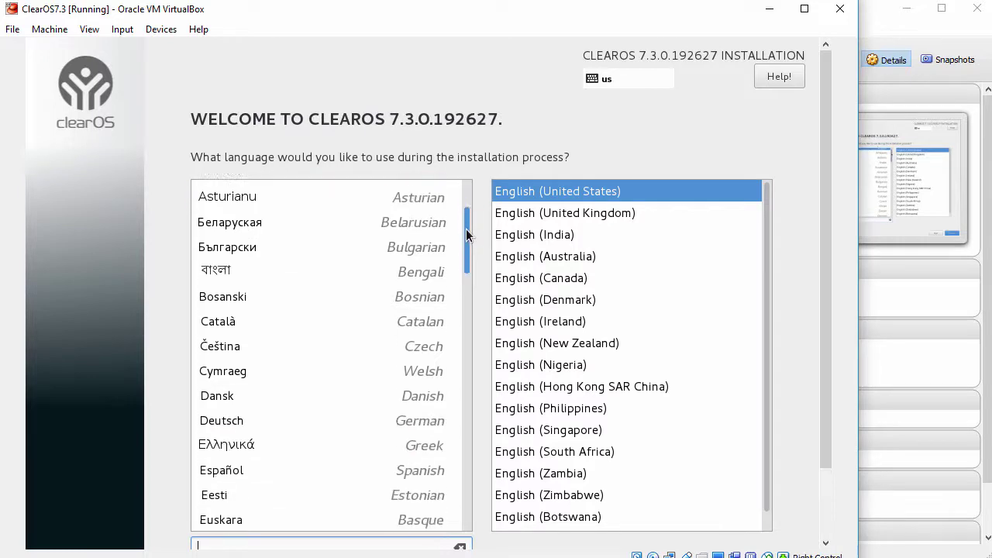
{"action": "scroll", "coordinate": [467, 210], "scroll_direction": "up", "scroll_amount": 5}
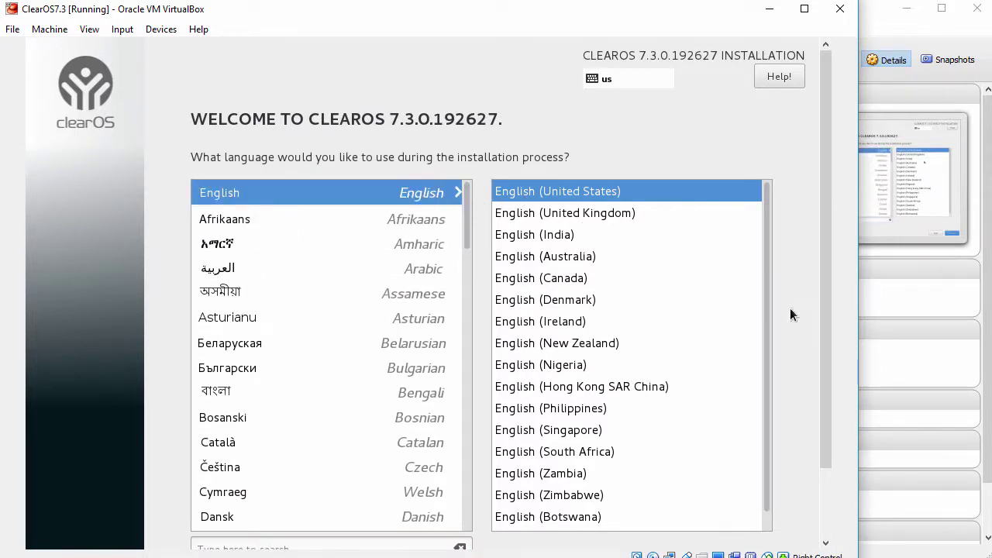
{"action": "left_click_drag", "start_coordinate": [827, 315], "coordinate": [830, 404]}
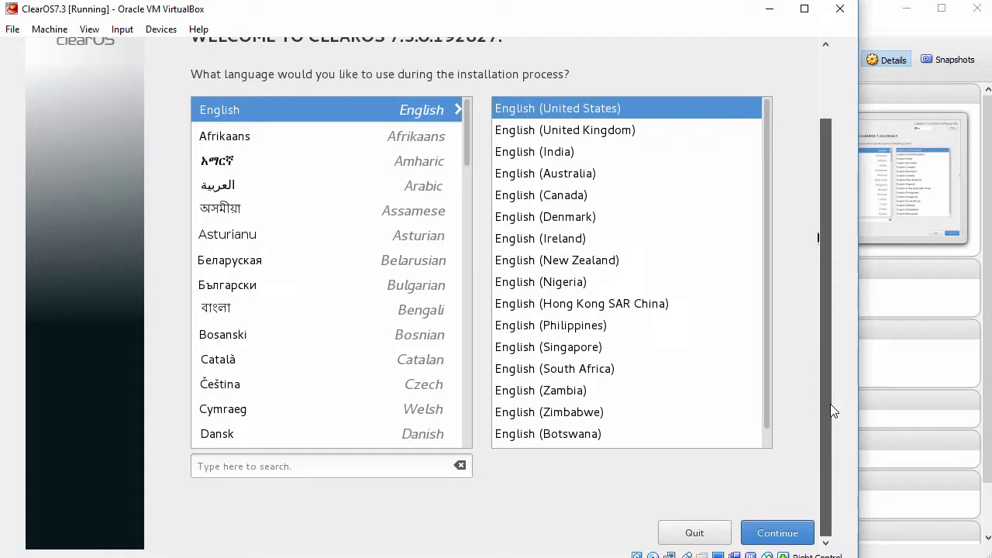
{"action": "left_click", "coordinate": [767, 535]}
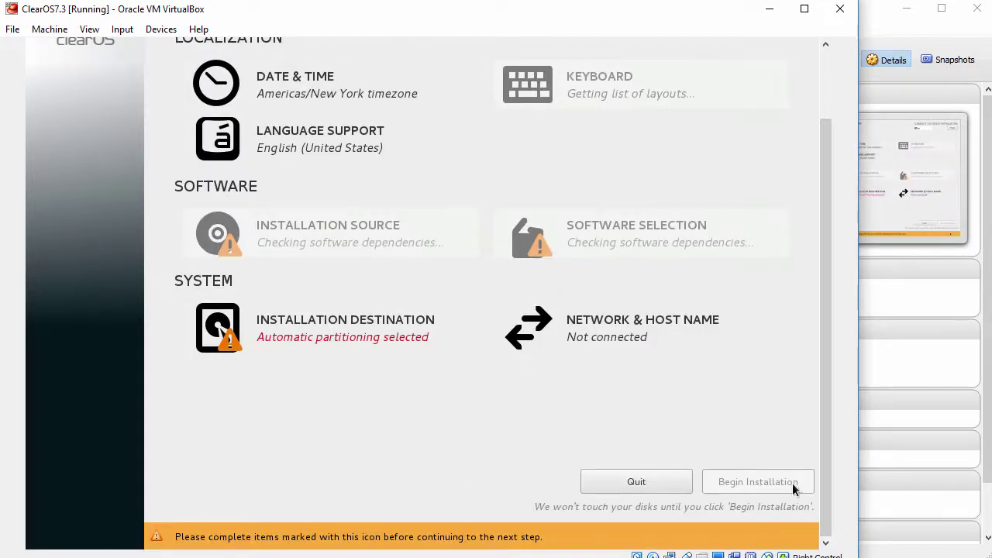
{"action": "left_click_drag", "start_coordinate": [825, 440], "coordinate": [828, 351]}
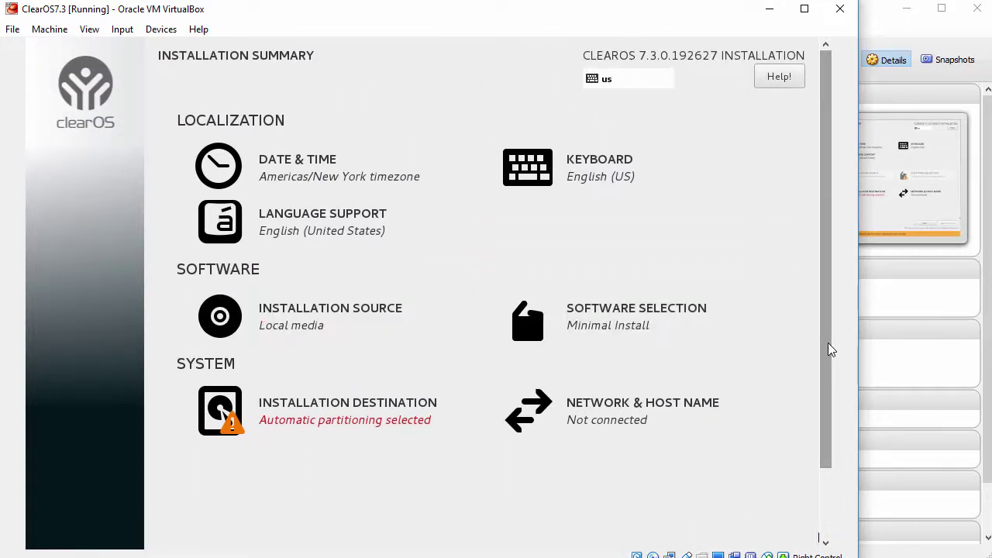
{"action": "left_click", "coordinate": [316, 171]}
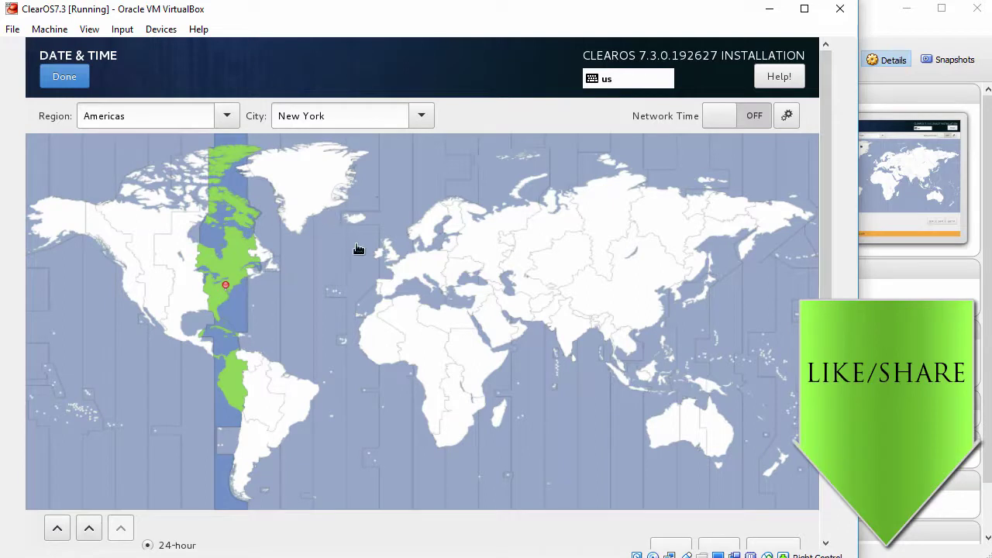
Step: Confirm the Americas/New York time zone and leave English (US) as the sole keyboard layout
{"action": "left_click", "coordinate": [72, 81]}
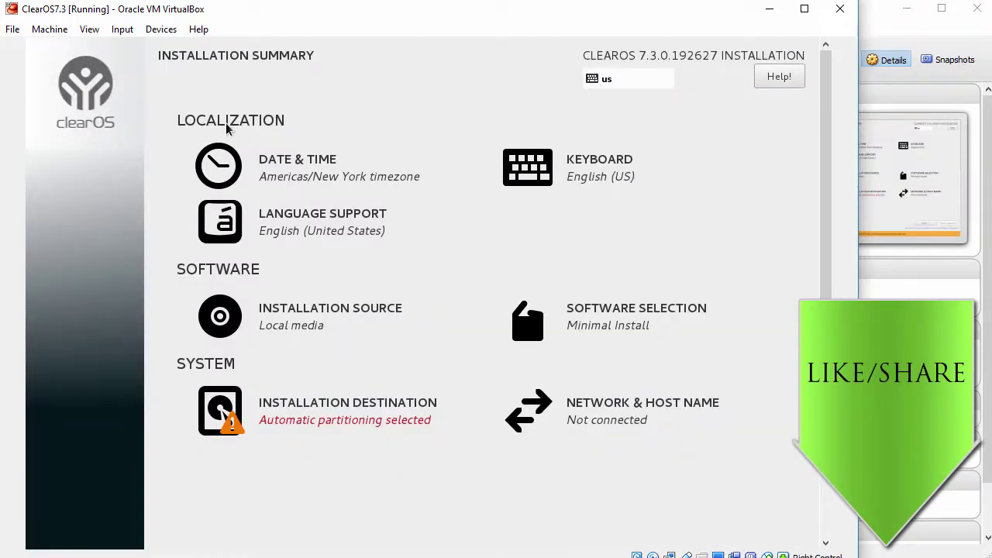
{"action": "left_click", "coordinate": [583, 165]}
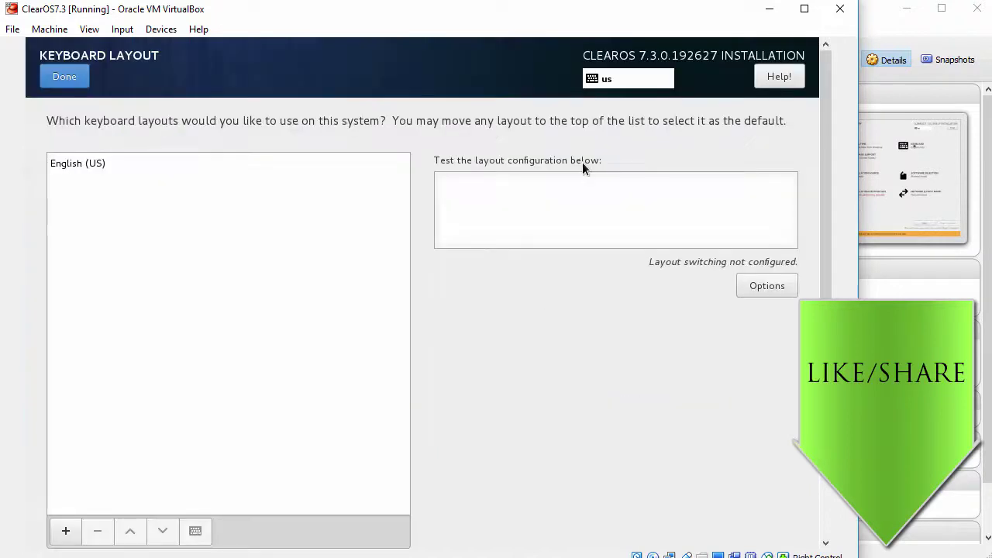
{"action": "left_click", "coordinate": [66, 532]}
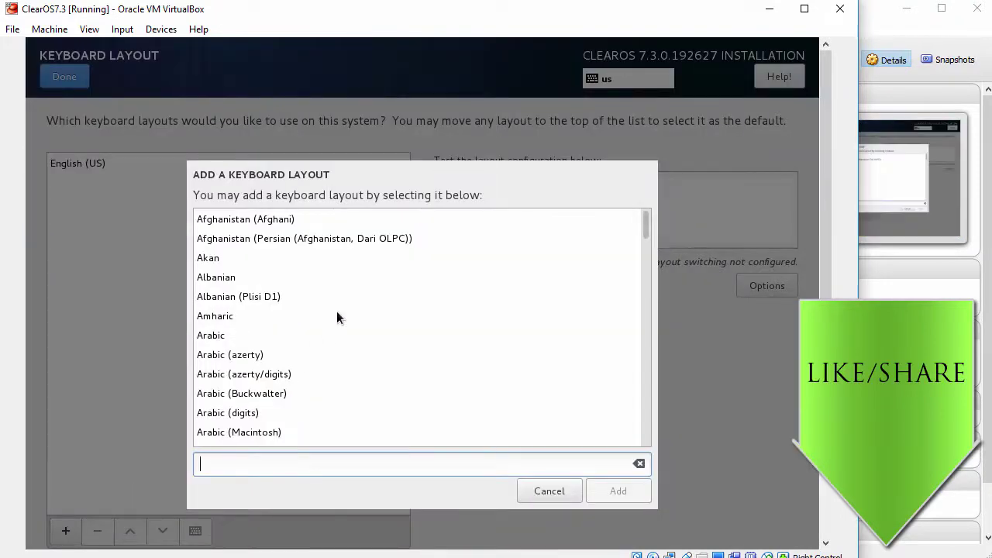
{"action": "scroll", "coordinate": [341, 314], "scroll_direction": "down", "scroll_amount": 5}
{"action": "scroll", "coordinate": [343, 314], "scroll_direction": "up", "scroll_amount": 3}
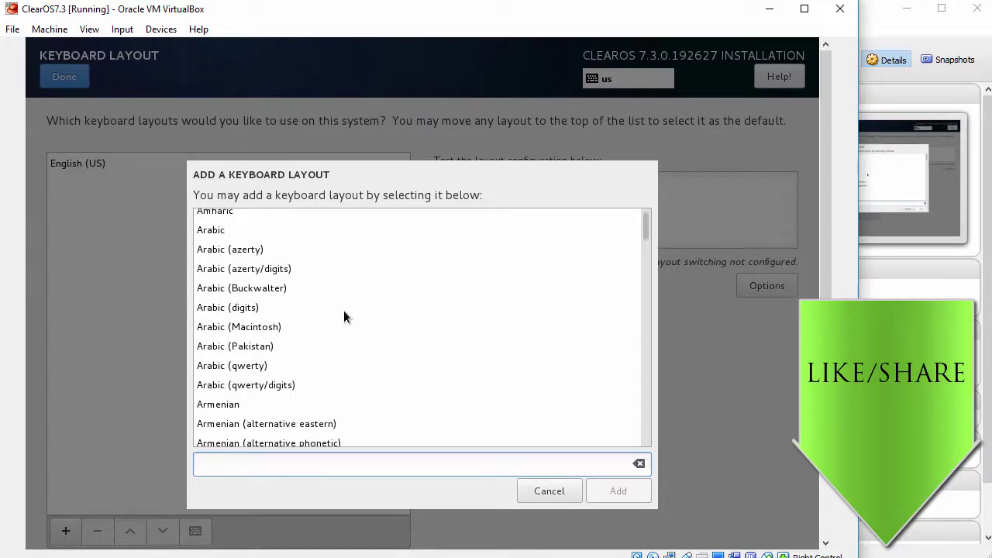
{"action": "scroll", "coordinate": [344, 316], "scroll_direction": "up", "scroll_amount": 2}
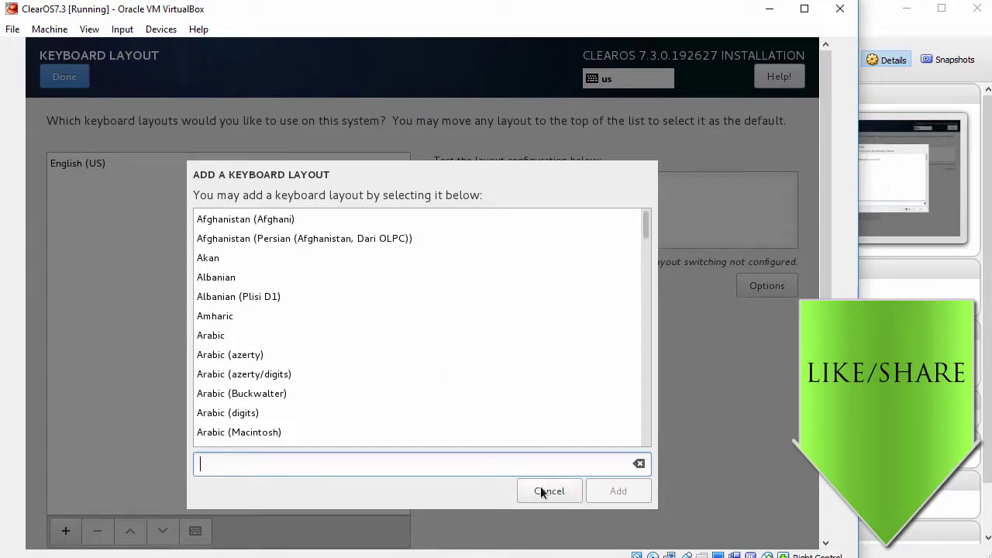
{"action": "left_click", "coordinate": [541, 486]}
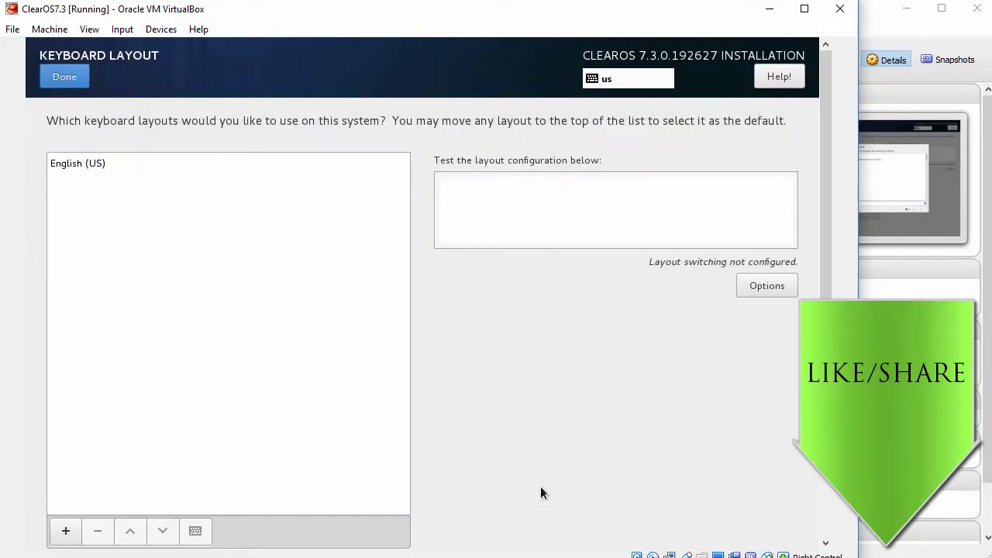
{"action": "left_click", "coordinate": [65, 78]}
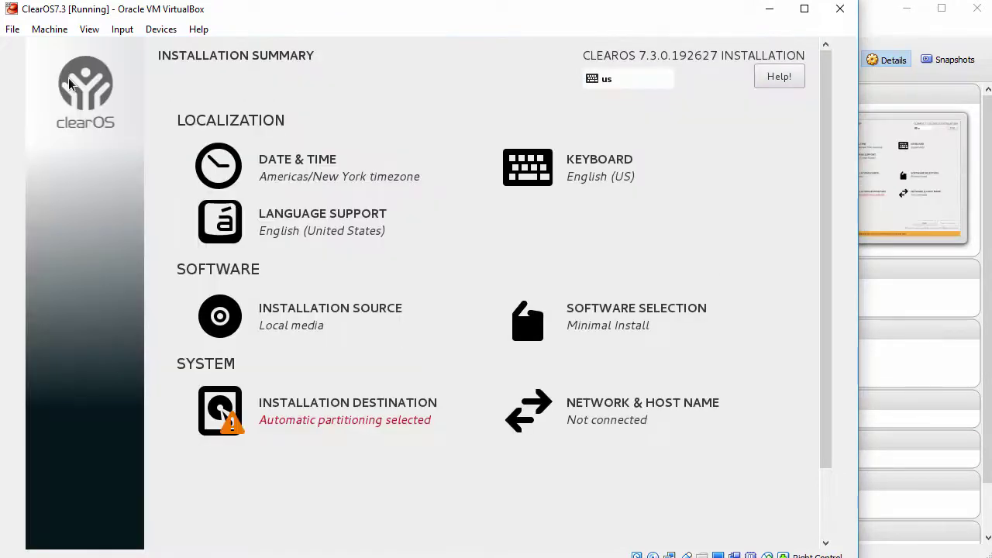
Step: Keep Minimal Install and accept automatic partitioning on the 40.95 GiB VBOX disk
{"action": "left_click", "coordinate": [571, 321]}
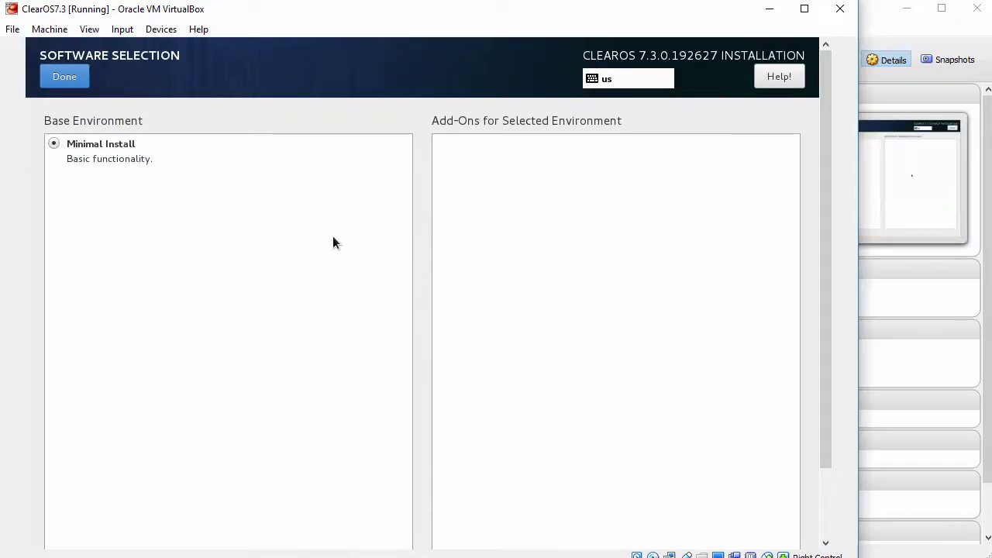
{"action": "left_click", "coordinate": [79, 82]}
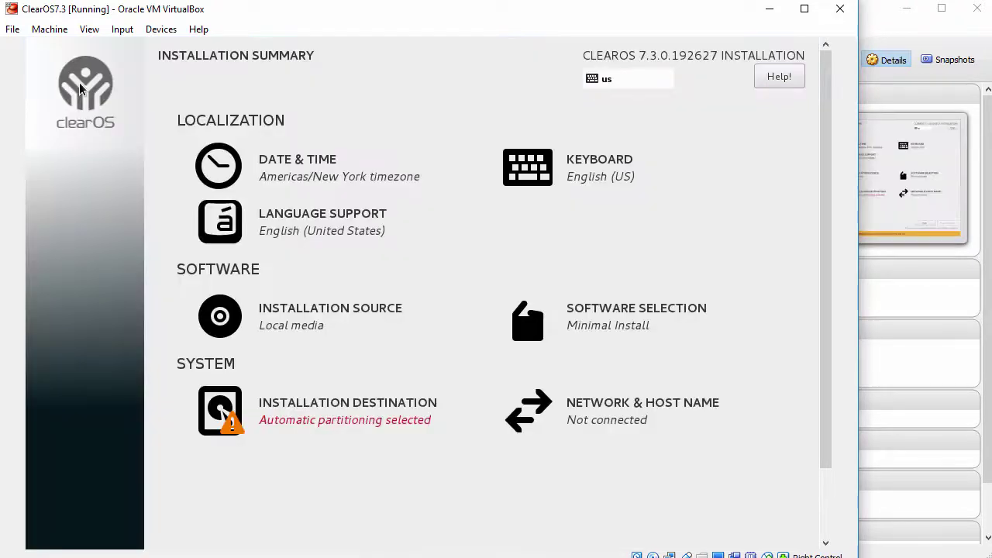
{"action": "left_click", "coordinate": [363, 408]}
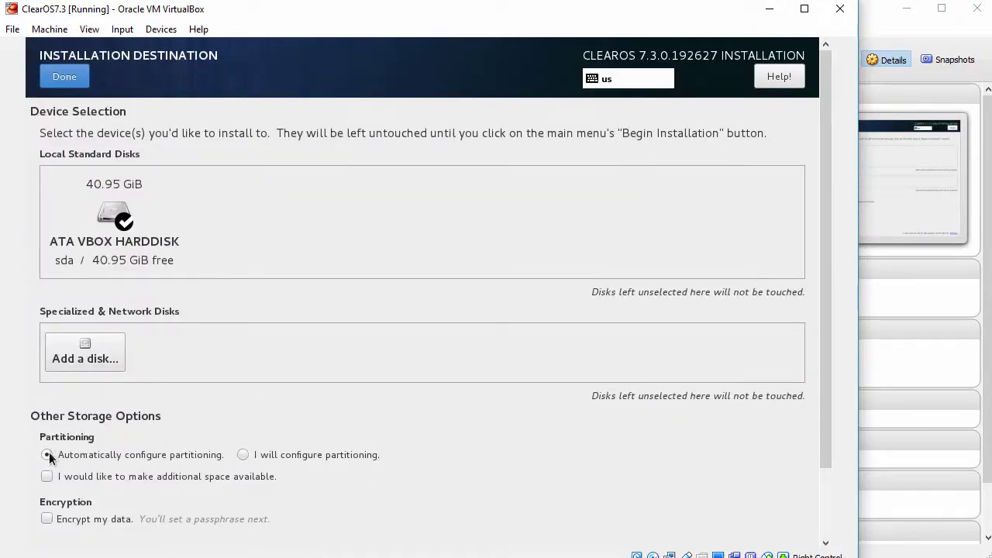
{"action": "left_click", "coordinate": [68, 76]}
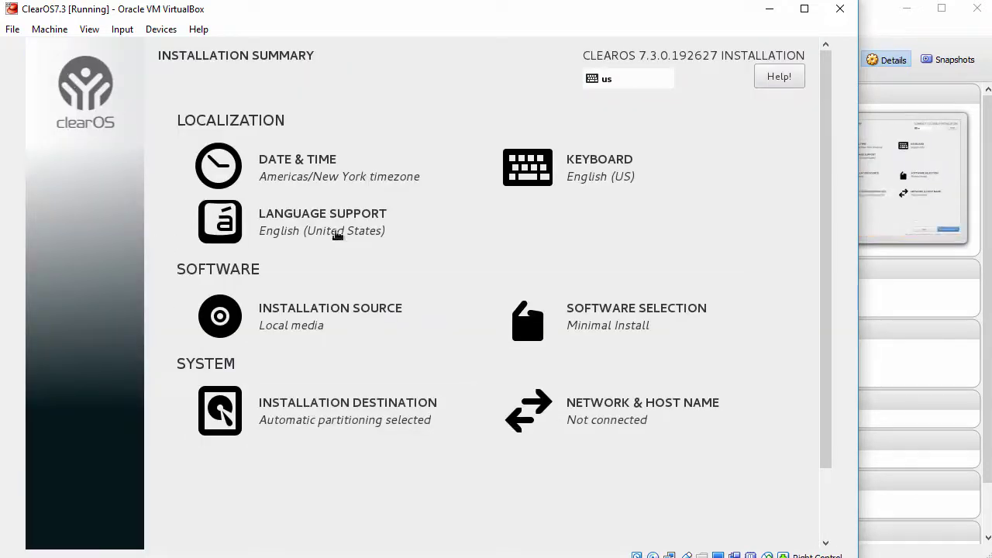
Step: Turn on the enp0s3 Ethernet connection and save its general settings
{"action": "left_click", "coordinate": [625, 408]}
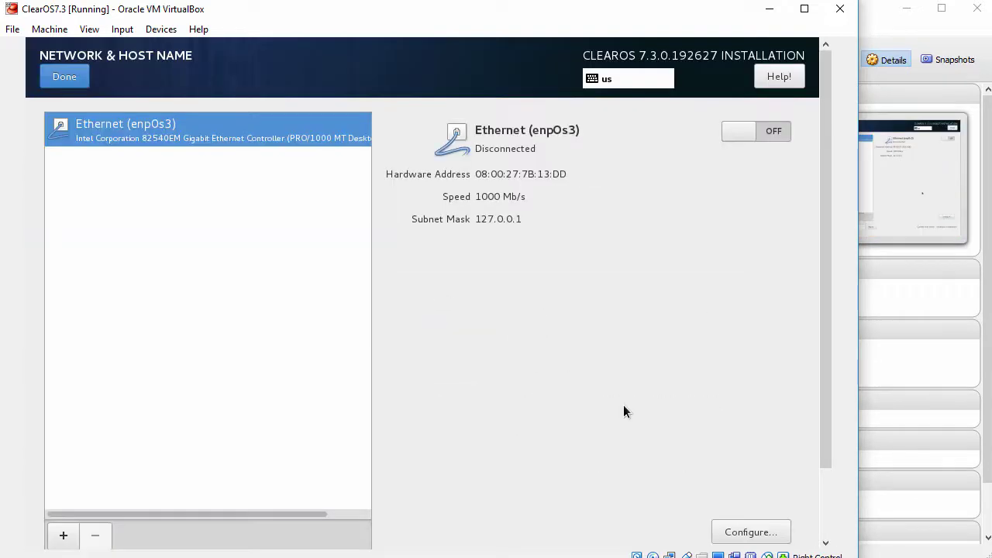
{"action": "left_click", "coordinate": [763, 131]}
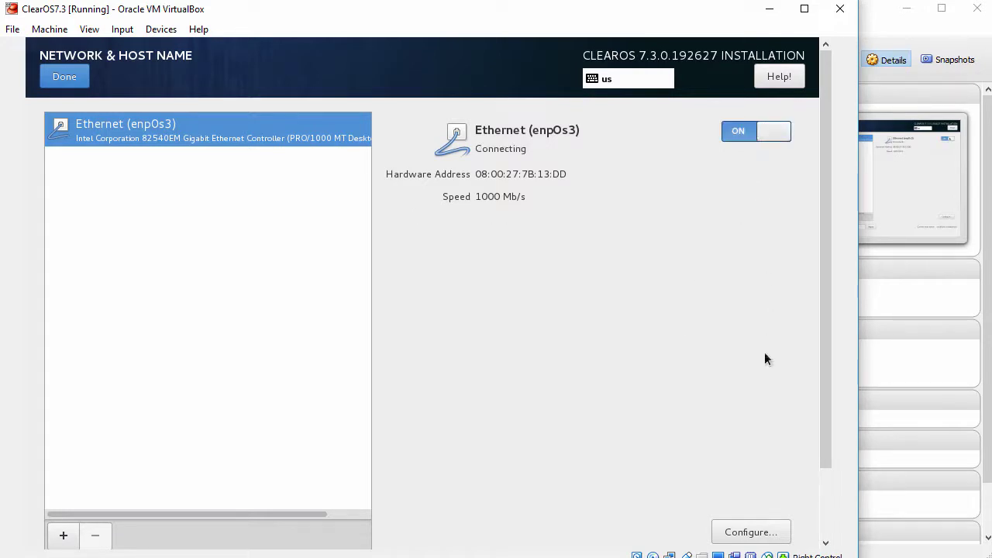
{"action": "left_click", "coordinate": [746, 529]}
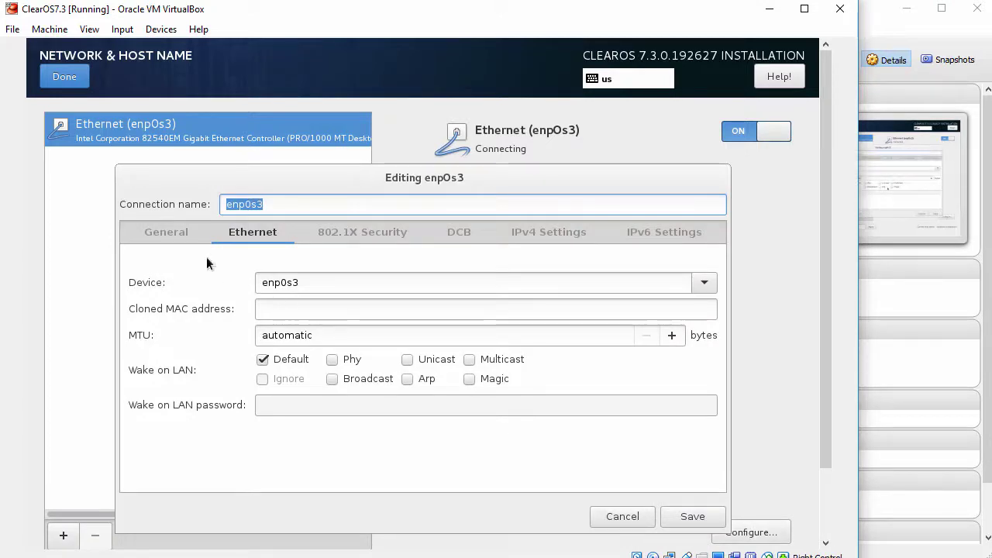
{"action": "left_click", "coordinate": [168, 232]}
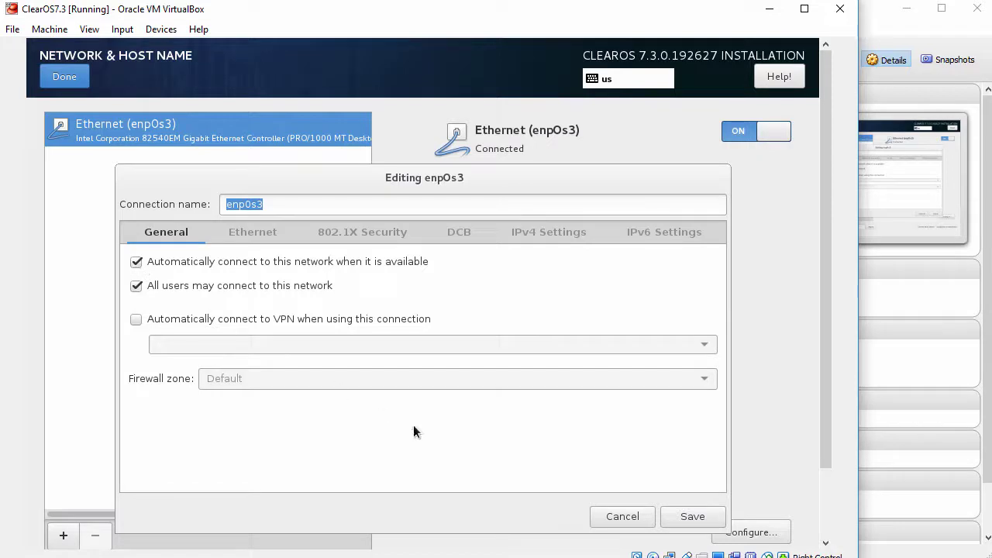
{"action": "left_click", "coordinate": [698, 517]}
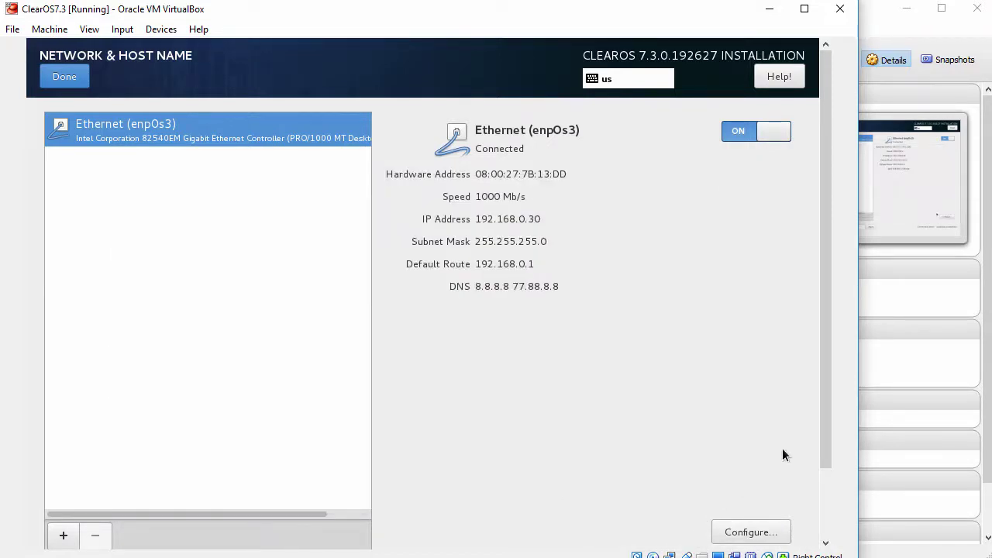
{"action": "left_click_drag", "start_coordinate": [822, 396], "coordinate": [811, 471]}
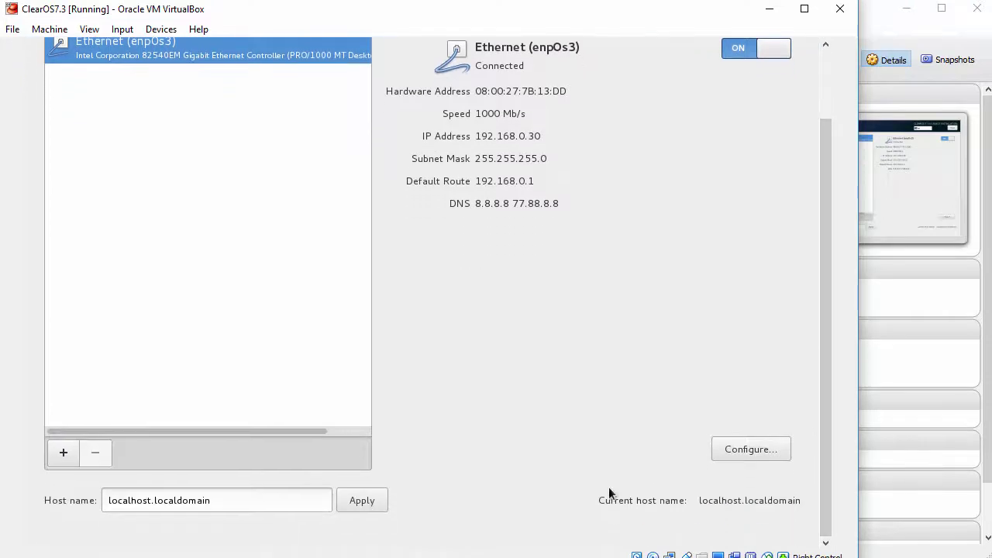
Step: Replace the default host name with clearos7.lab.local, apply it, and return to the summary
{"action": "left_click", "coordinate": [305, 497]}
{"action": "key", "text": "BackSpace"}
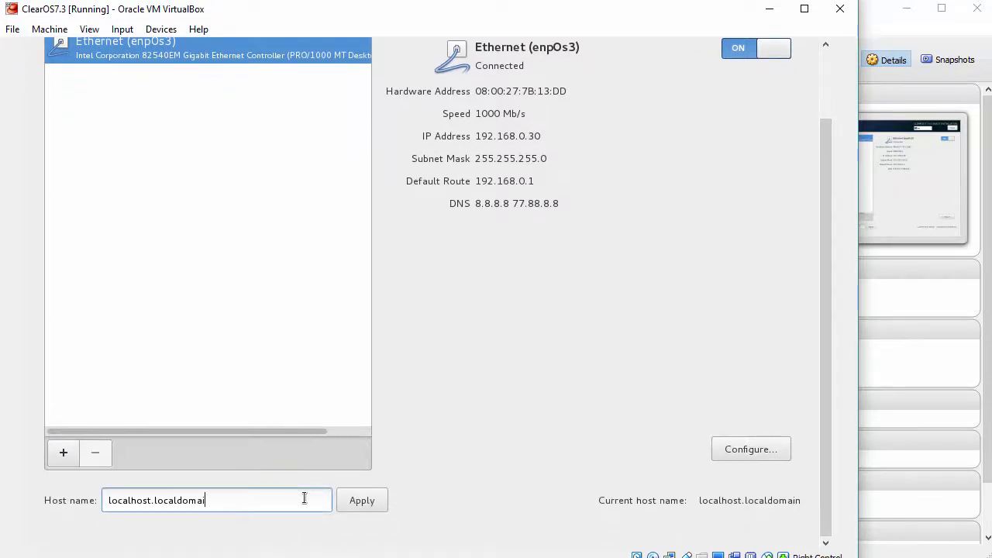
{"action": "key", "text": "BackSpace"}
{"action": "key", "text": "BackSpace"}
{"action": "key", "text": "BackSpace"}
{"action": "key", "text": "BackSpace"}
{"action": "key", "text": "BackSpace"}
{"action": "key", "text": "BackSpace"}
{"action": "key", "text": "BackSpace"}
{"action": "key", "text": "BackSpace"}
{"action": "key", "text": "BackSpace"}
{"action": "key", "text": "BackSpace"}
{"action": "key", "text": "BackSpace"}
{"action": "key", "text": "BackSpace"}
{"action": "key", "text": "BackSpace"}
{"action": "key", "text": "BackSpace"}
{"action": "key", "text": "BackSpace"}
{"action": "key", "text": "BackSpace"}
{"action": "key", "text": "BackSpace"}
{"action": "key", "text": "BackSpace"}
{"action": "key", "text": "BackSpace"}
{"action": "key", "text": "BackSpace"}
{"action": "type", "text": "clearos7.lab.local"}
{"action": "left_click", "coordinate": [366, 505]}
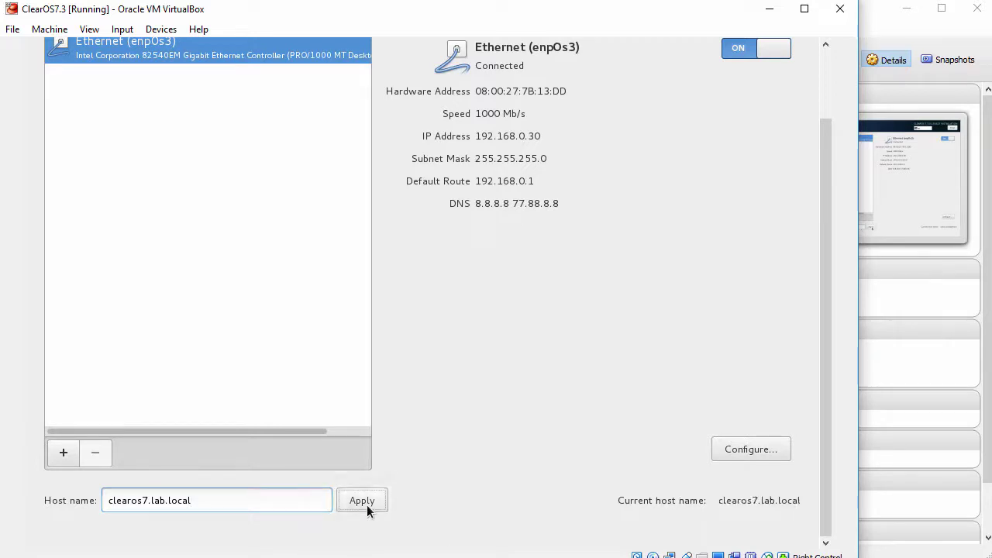
{"action": "left_click_drag", "start_coordinate": [825, 373], "coordinate": [833, 292]}
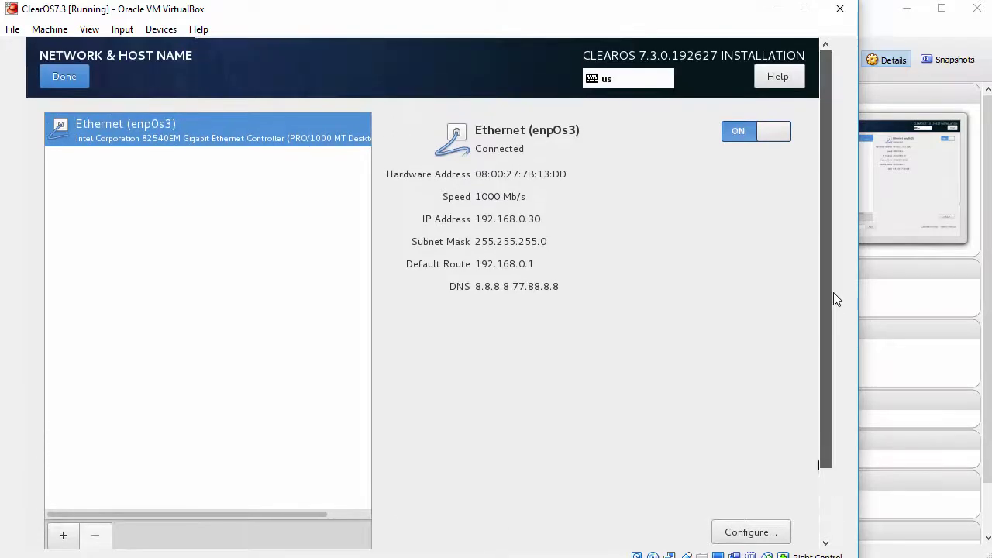
{"action": "left_click", "coordinate": [64, 81]}
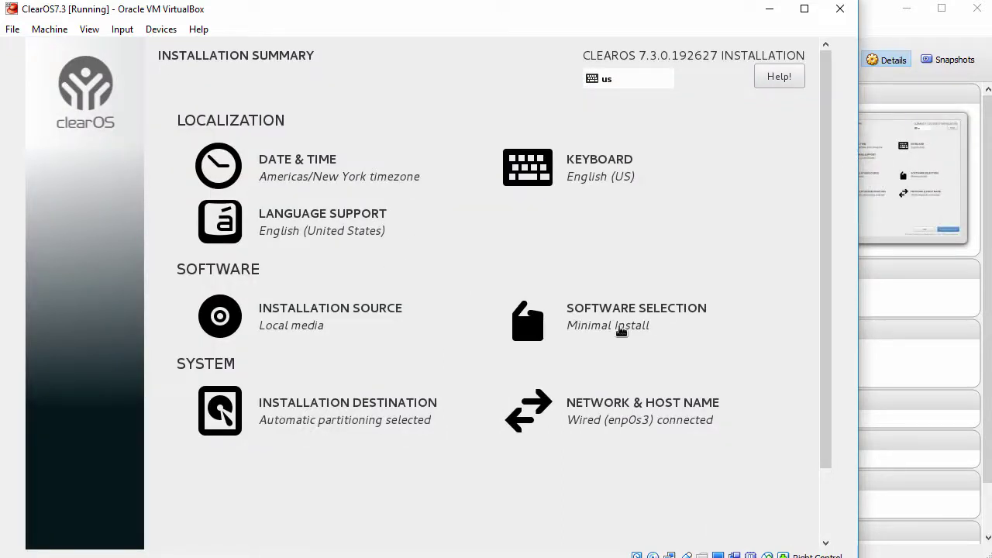
Step: Begin the installation, then enter and confirm the root password
{"action": "left_click_drag", "start_coordinate": [824, 359], "coordinate": [828, 470]}
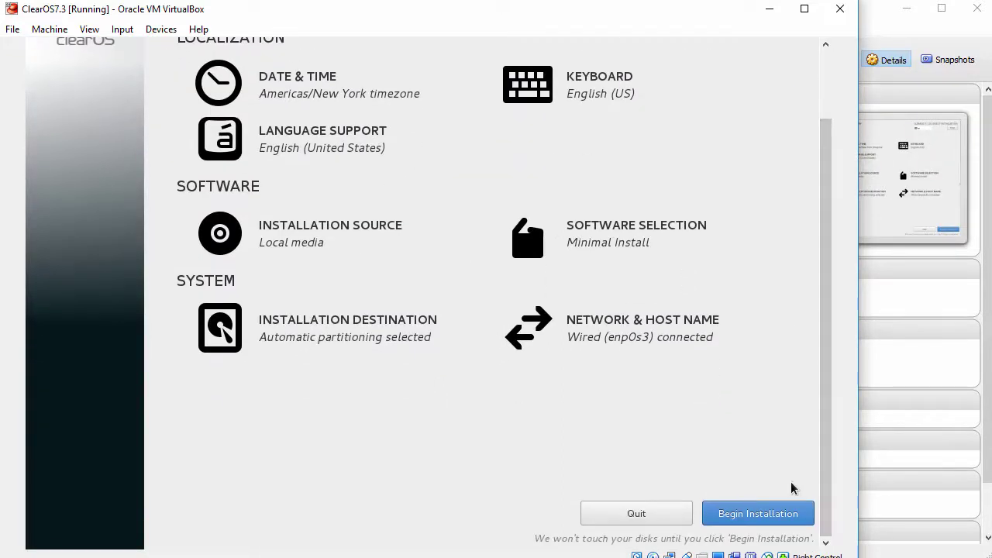
{"action": "left_click", "coordinate": [754, 515]}
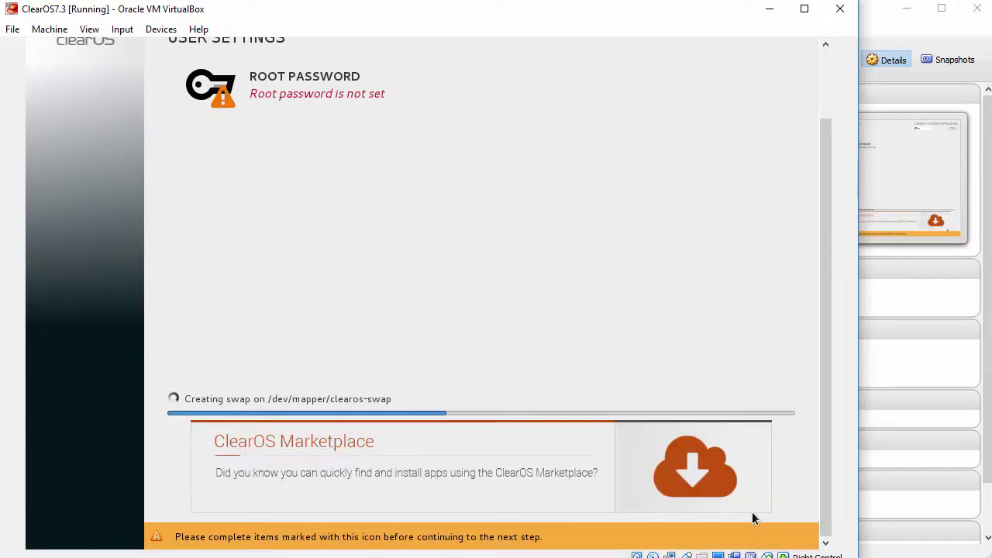
{"action": "left_click_drag", "start_coordinate": [826, 465], "coordinate": [828, 445]}
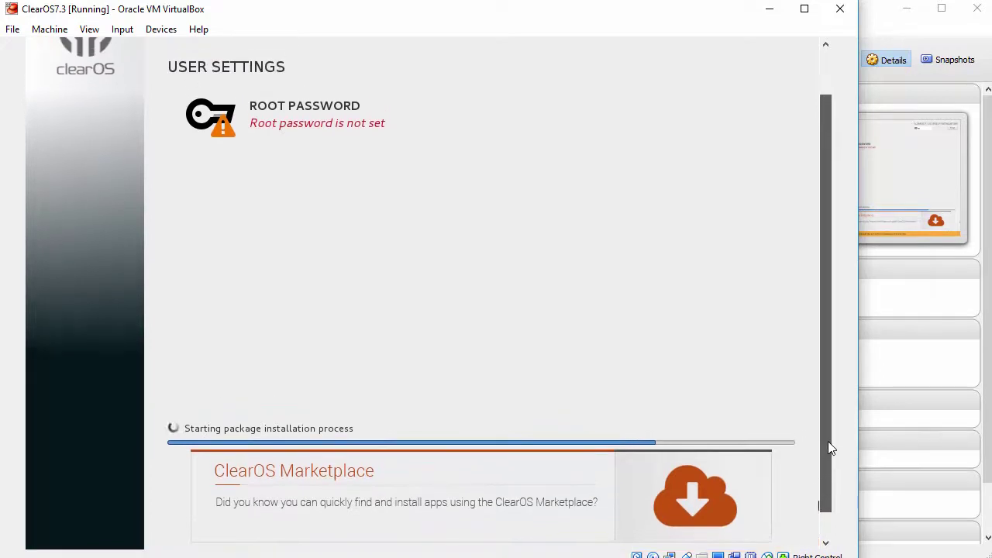
{"action": "left_click", "coordinate": [308, 124]}
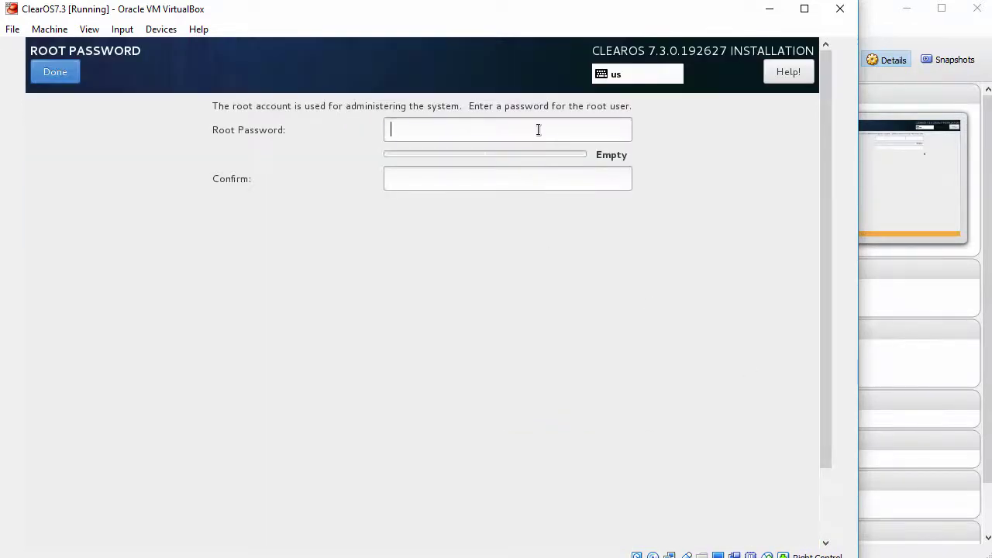
{"action": "type", "text": "******"}
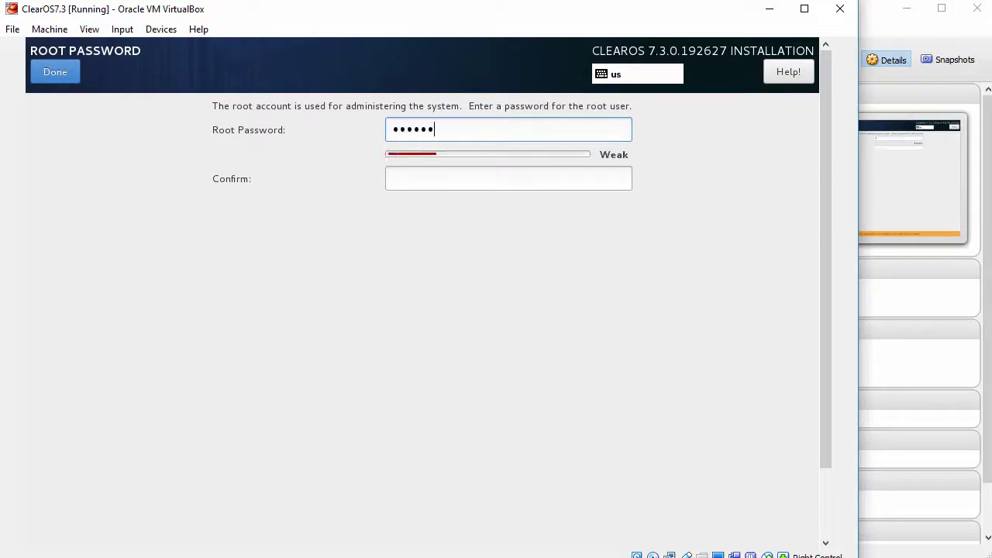
{"action": "type", "text": "******"}
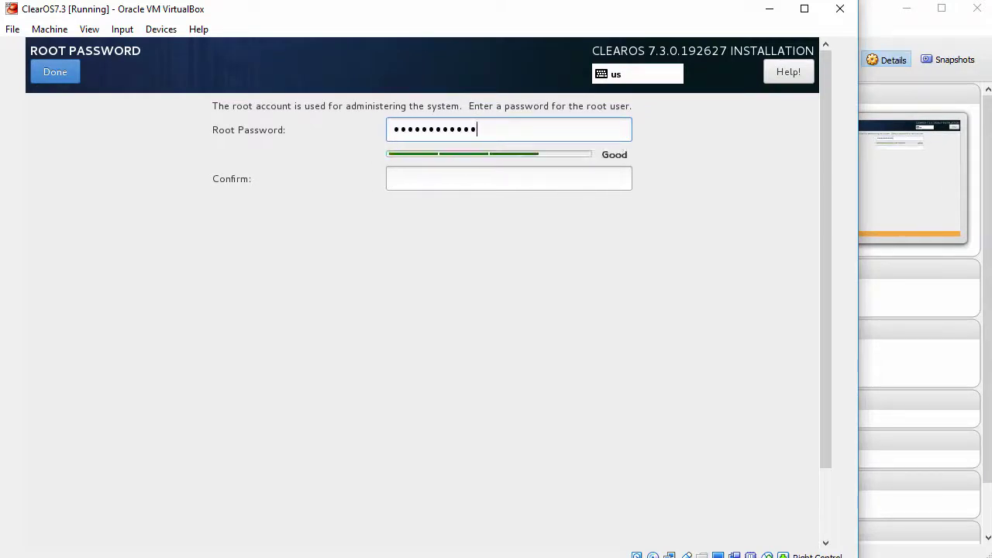
{"action": "key", "text": "Tab"}
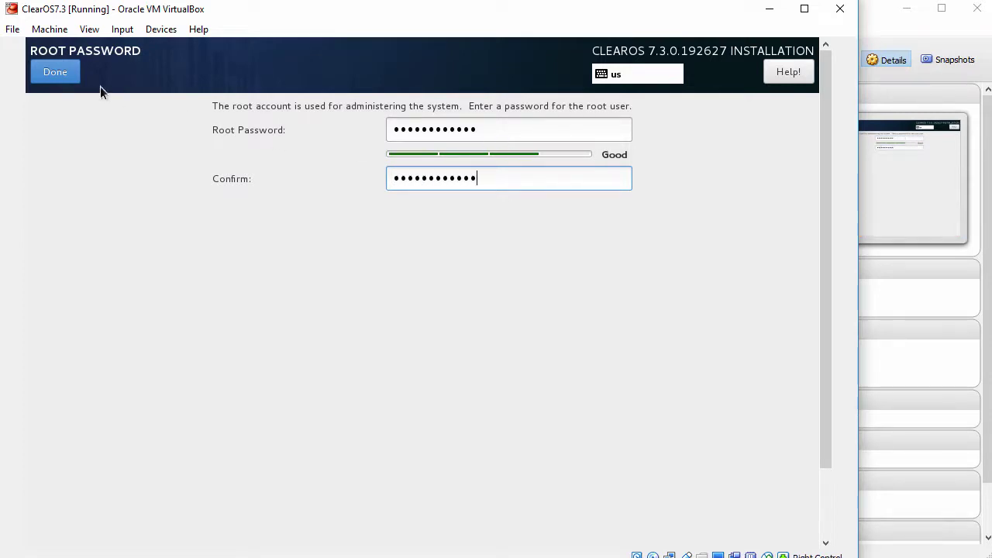
{"action": "left_click", "coordinate": [56, 72]}
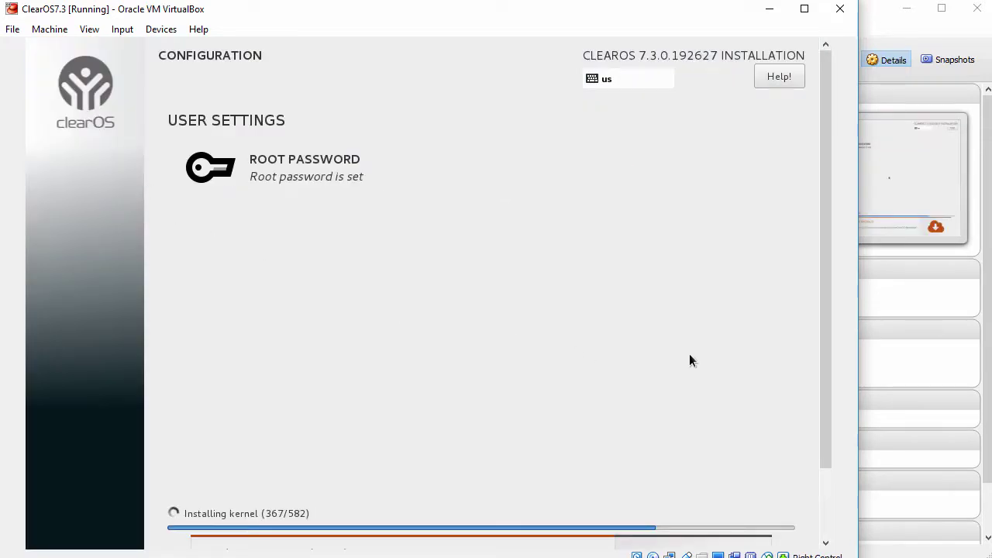
Step: Wait until the ClearOS installer shows Complete! and offers the Reboot button
{"action": "left_click_drag", "start_coordinate": [825, 349], "coordinate": [826, 413]}
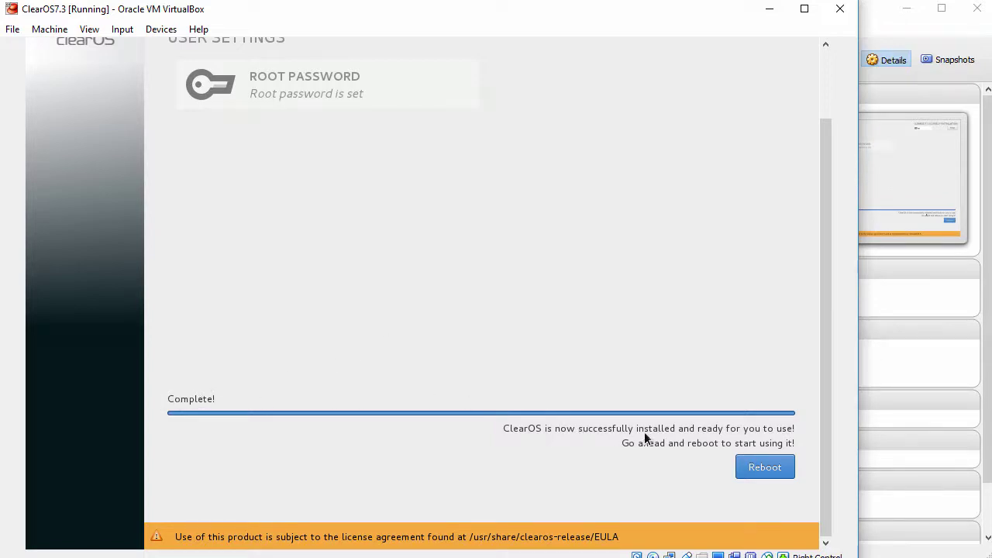
{"action": "left_click", "coordinate": [768, 468]}
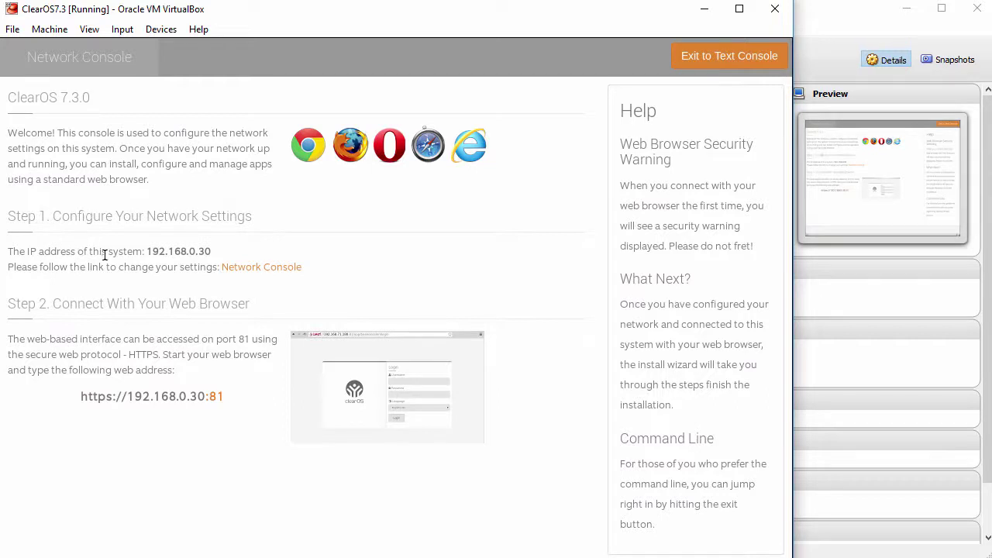
{"action": "left_click_drag", "start_coordinate": [141, 253], "coordinate": [239, 262]}
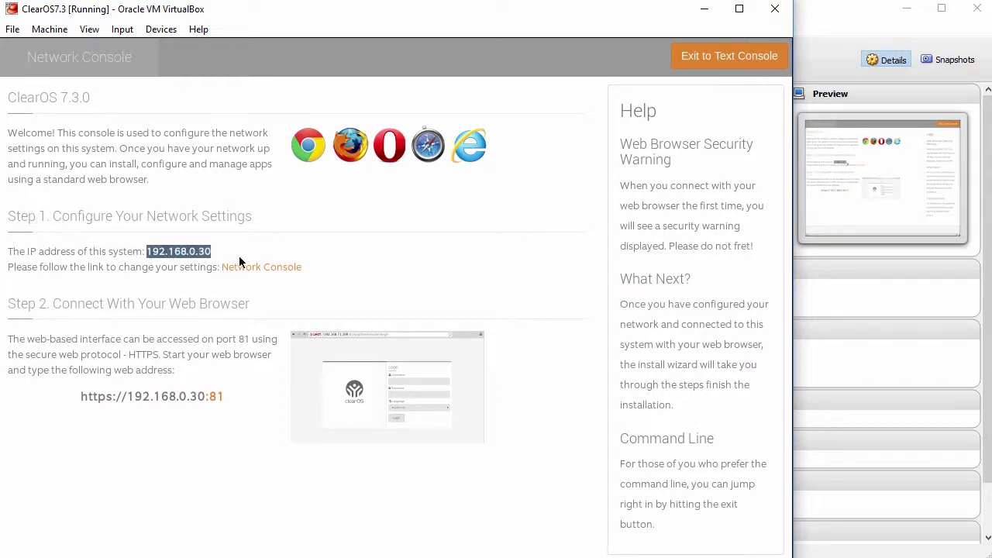
{"action": "left_click_drag", "start_coordinate": [82, 397], "coordinate": [239, 404]}
{"action": "left_click", "coordinate": [254, 401]}
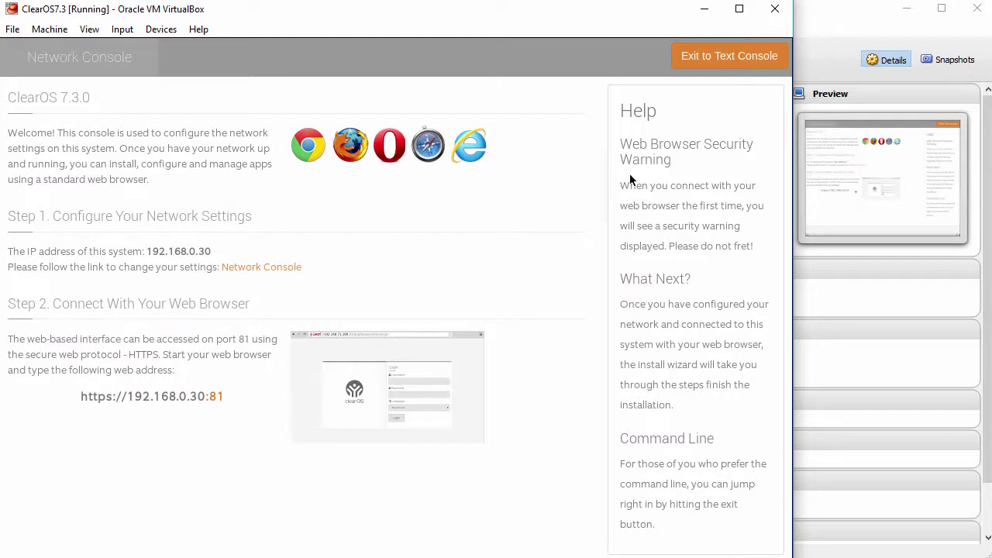
{"action": "left_click", "coordinate": [728, 59]}
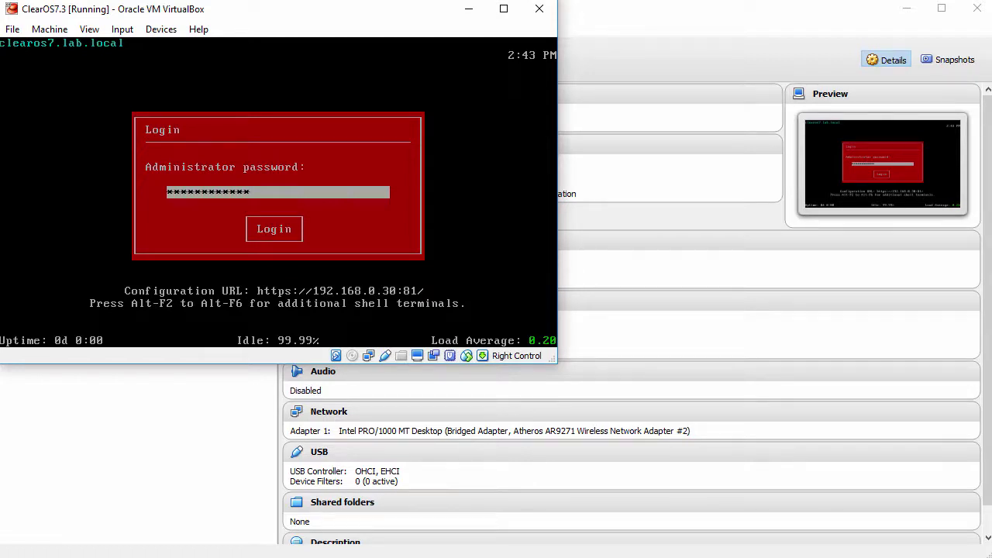
Step: Log in as administrator and choose Launch Graphics-mode Console from the Welcome menu
{"action": "key", "text": "Return"}
{"action": "key", "text": "Down"}
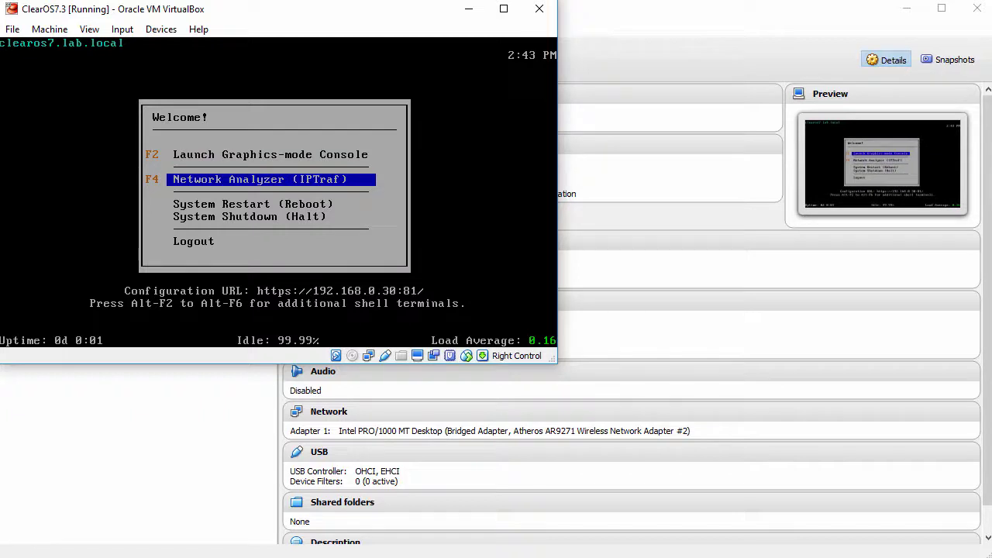
{"action": "key", "text": "Down"}
{"action": "key", "text": "Down"}
{"action": "key", "text": "Down"}
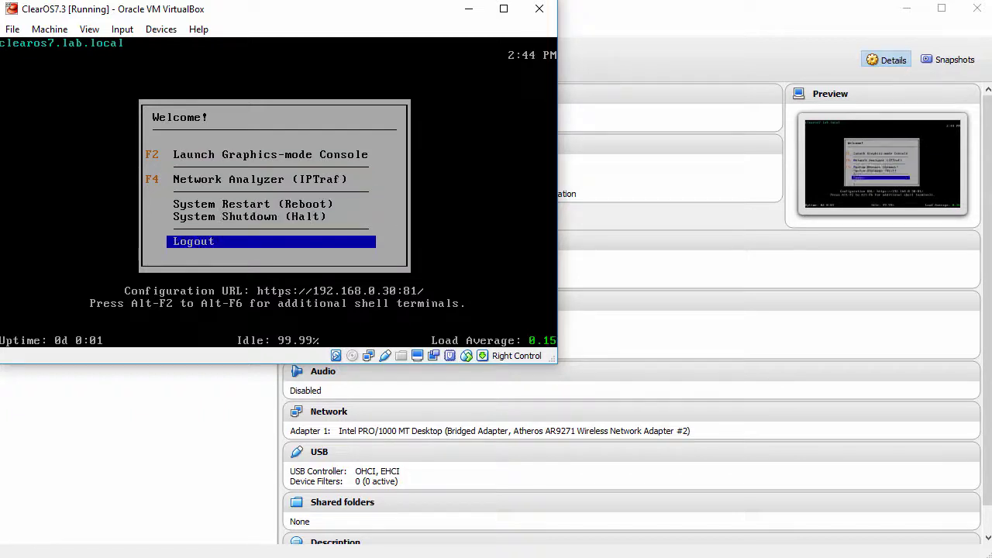
{"action": "key", "text": "Up"}
{"action": "key", "text": "Up"}
{"action": "key", "text": "Up"}
{"action": "key", "text": "Up"}
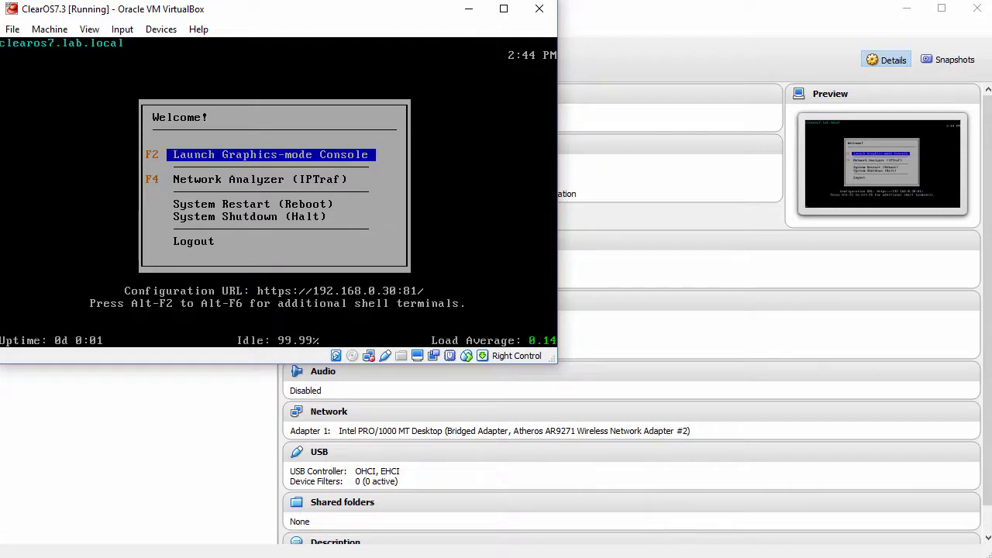
{"action": "key", "text": "Return"}
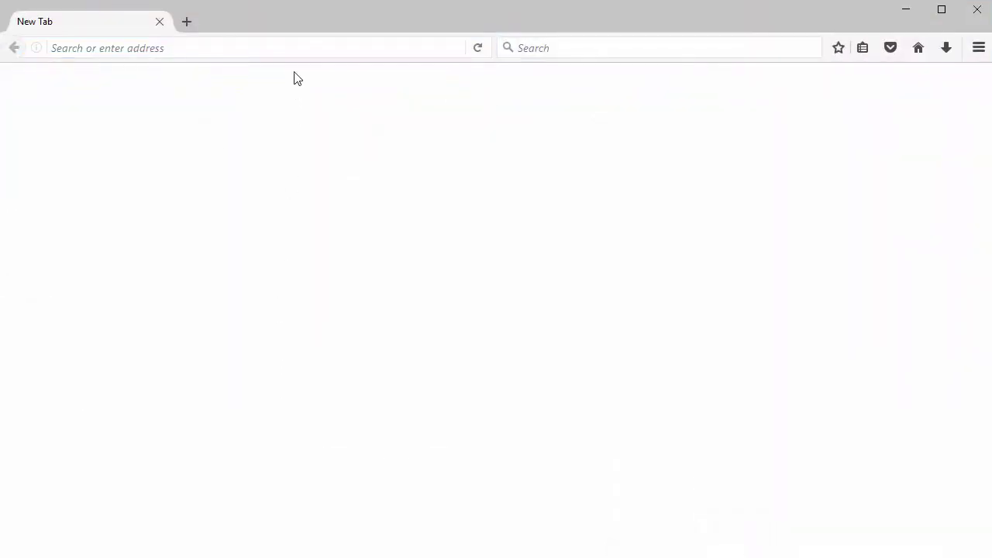
{"action": "left_click", "coordinate": [295, 43]}
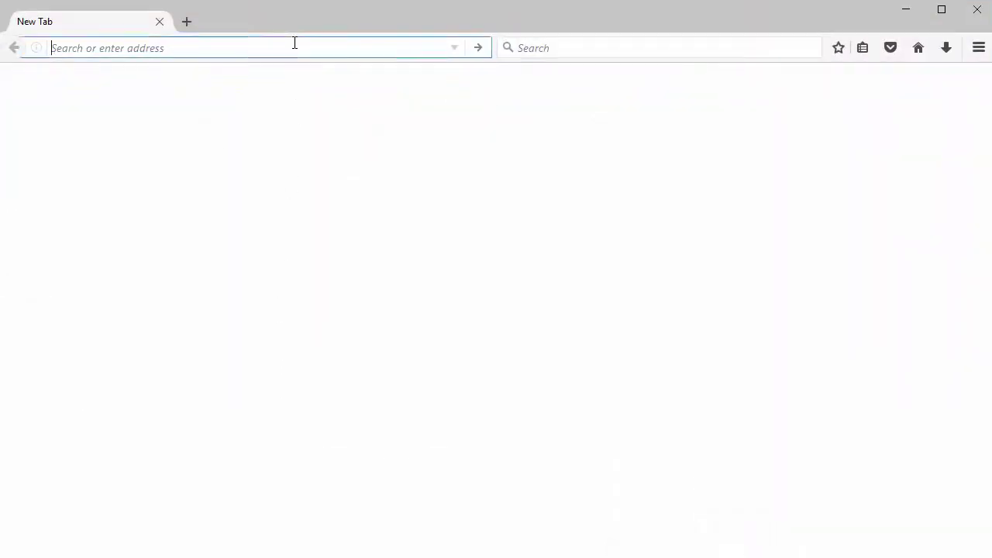
{"action": "type", "text": "https:"}
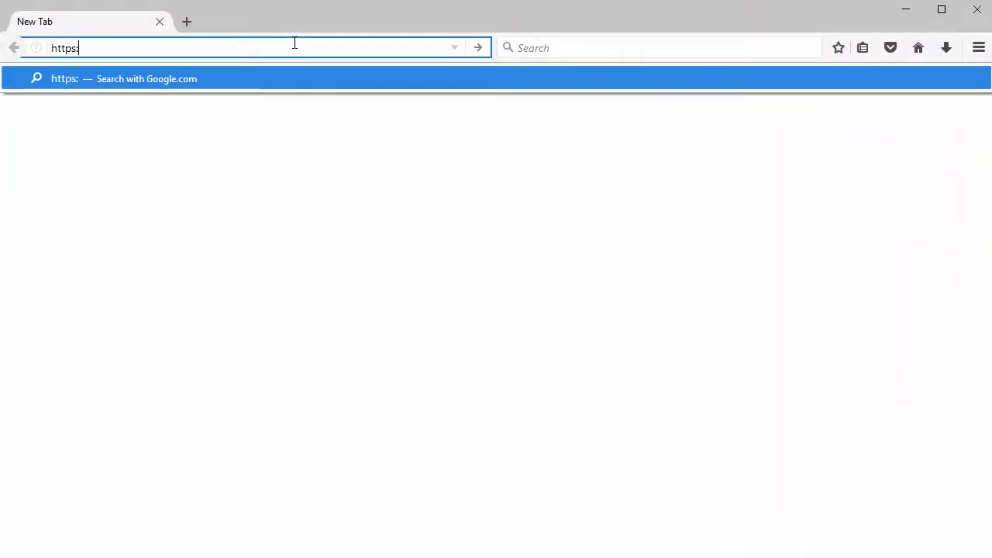
{"action": "type", "text": "//192.168."}
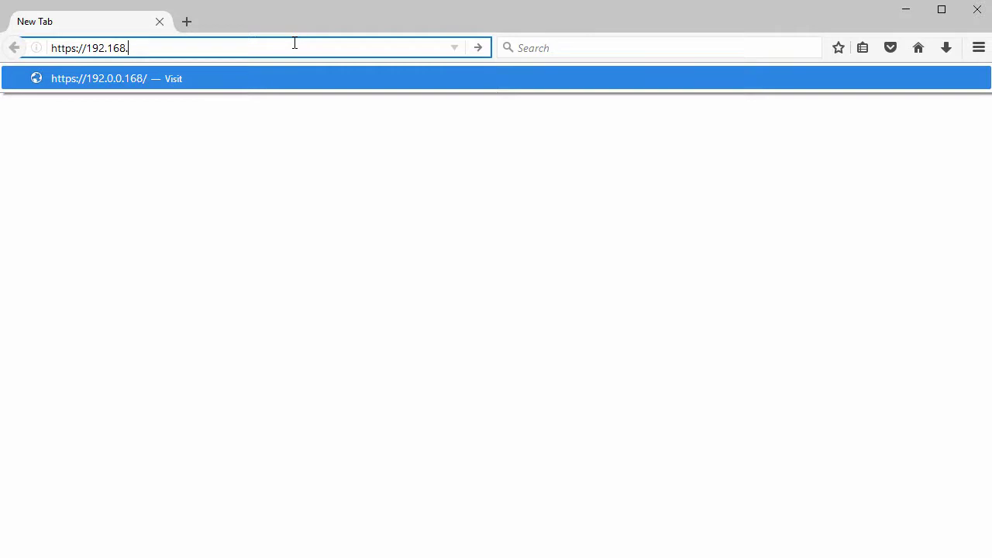
{"action": "type", "text": "0.30:81"}
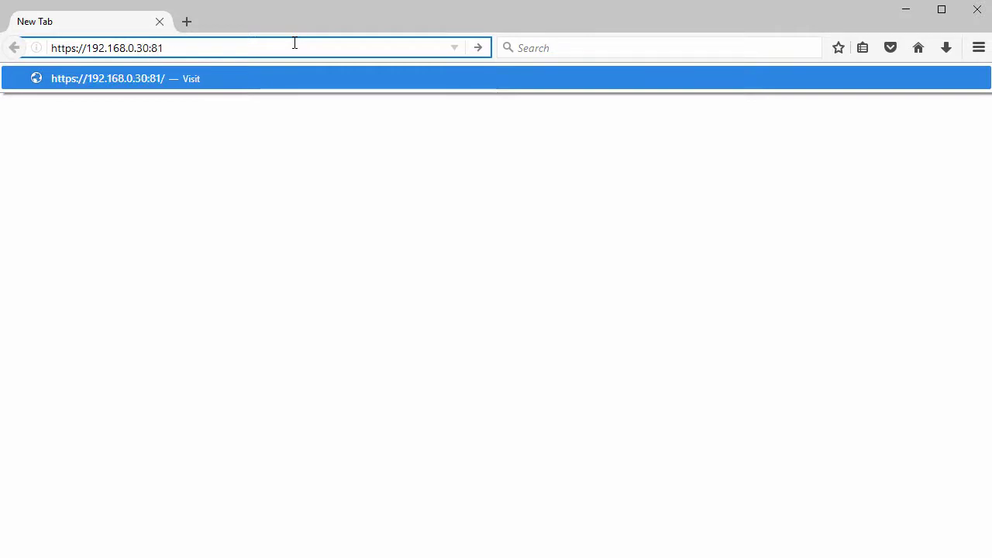
{"action": "key", "text": "Return"}
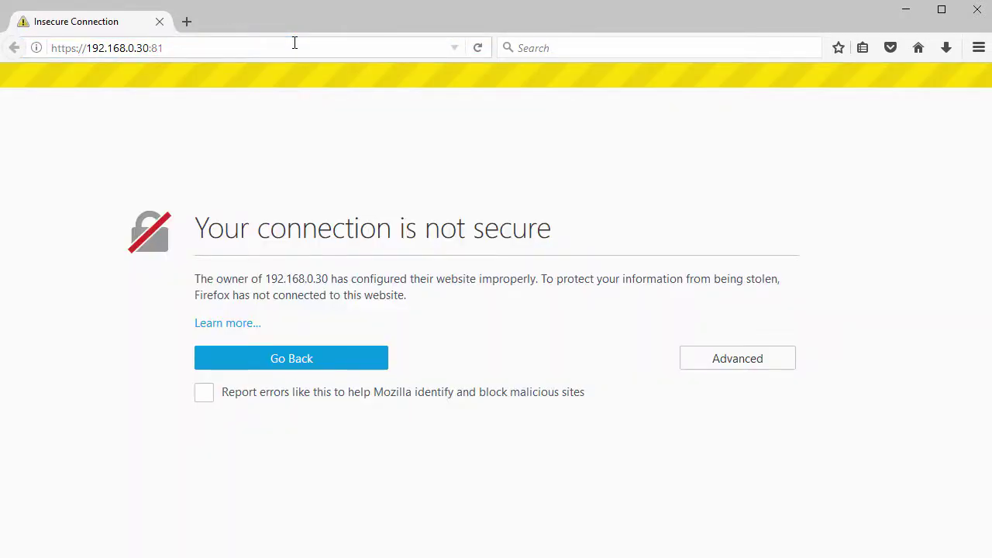
Step: Add and confirm a permanent security exception for the server's self-signed certificate
{"action": "left_click", "coordinate": [705, 360]}
{"action": "scroll", "coordinate": [590, 356], "scroll_direction": "down", "scroll_amount": 1}
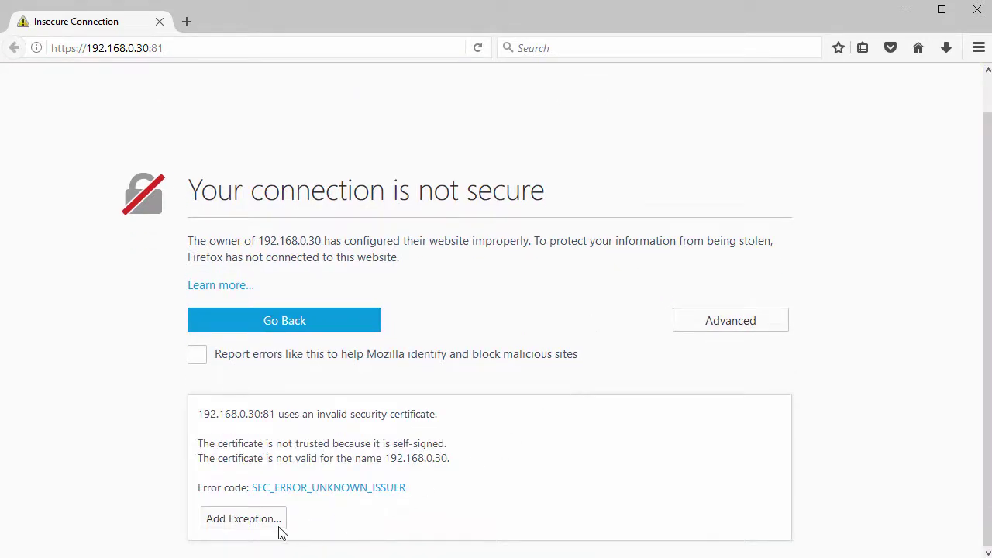
{"action": "left_click", "coordinate": [252, 524]}
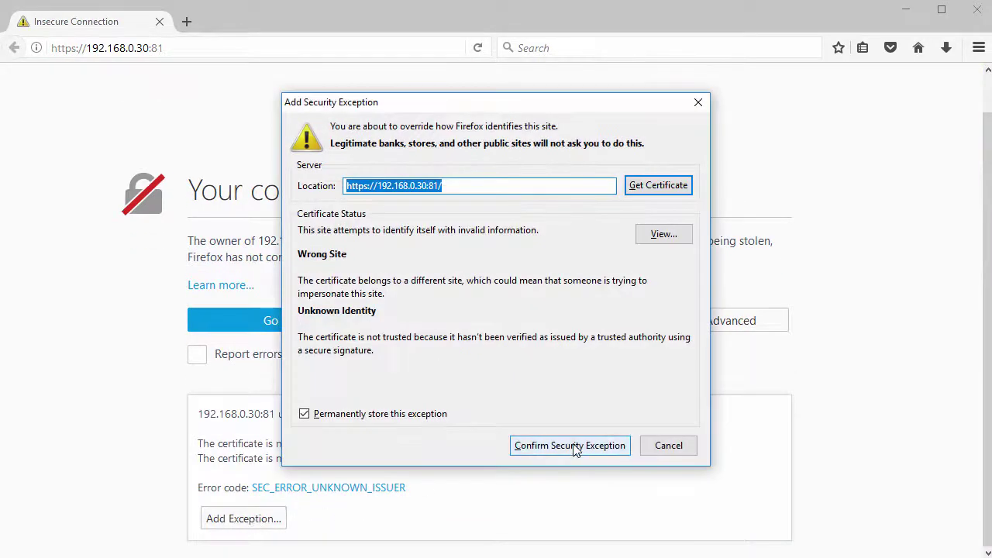
{"action": "left_click", "coordinate": [575, 448]}
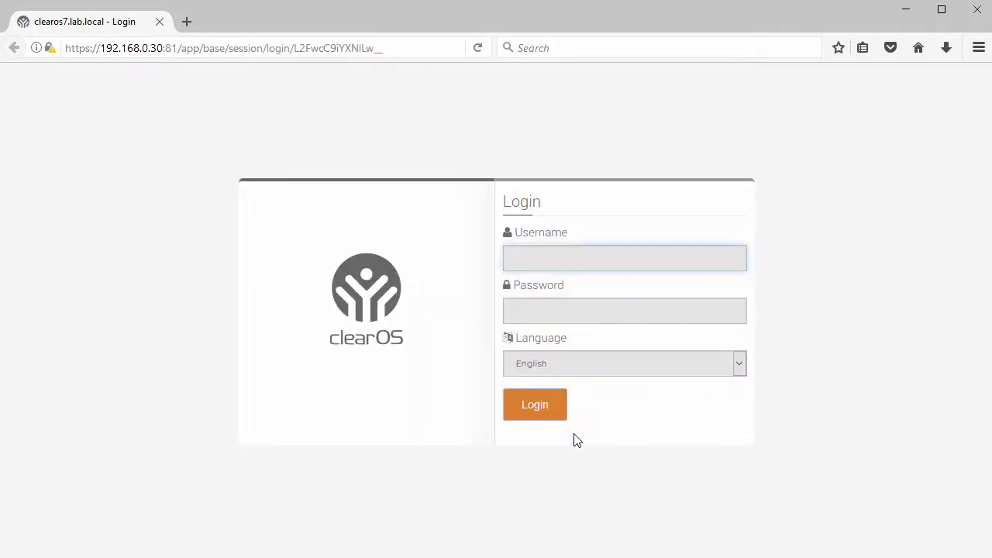
{"action": "type", "text": "root"}
{"action": "key", "text": "Tab"}
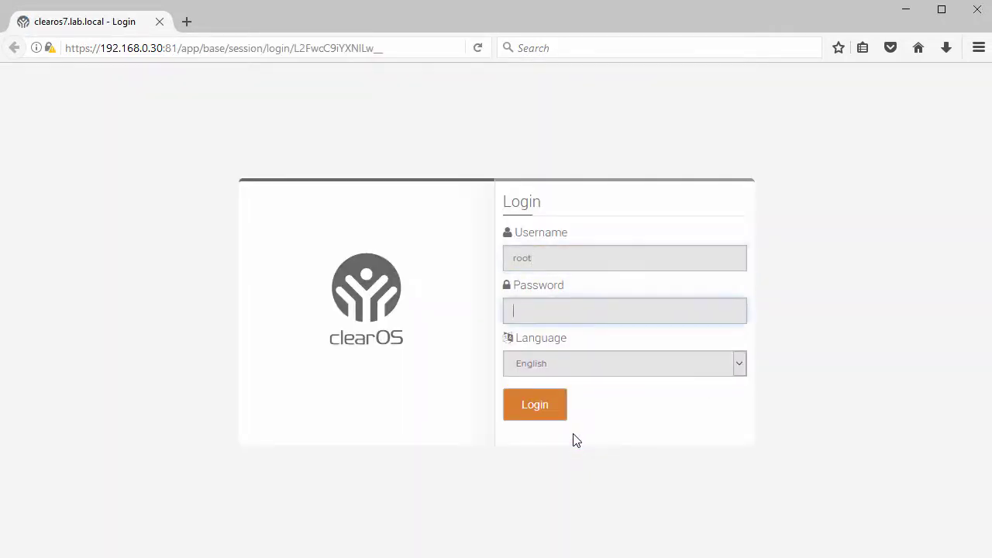
{"action": "type", "text": "••••••••••"}
{"action": "left_click", "coordinate": [521, 406]}
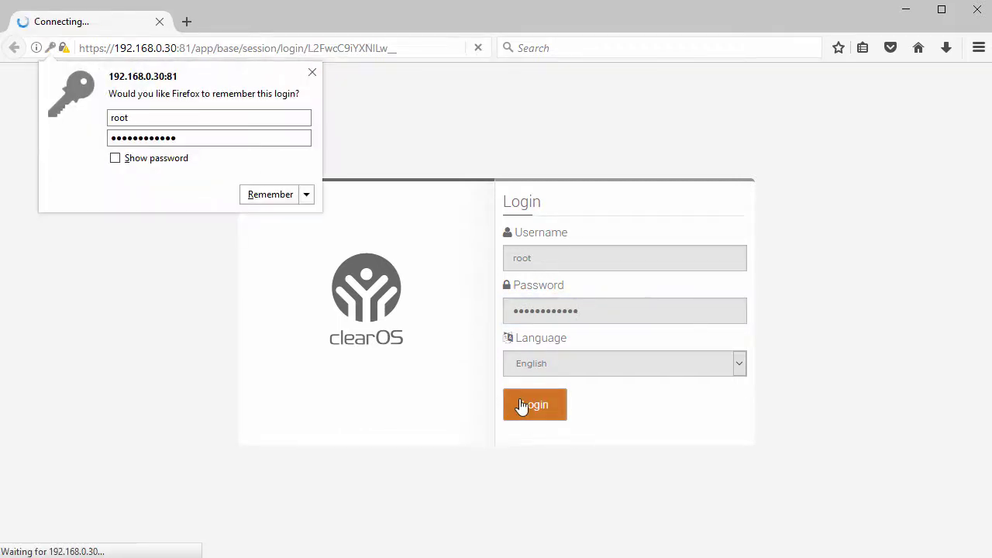
{"action": "left_click", "coordinate": [312, 72]}
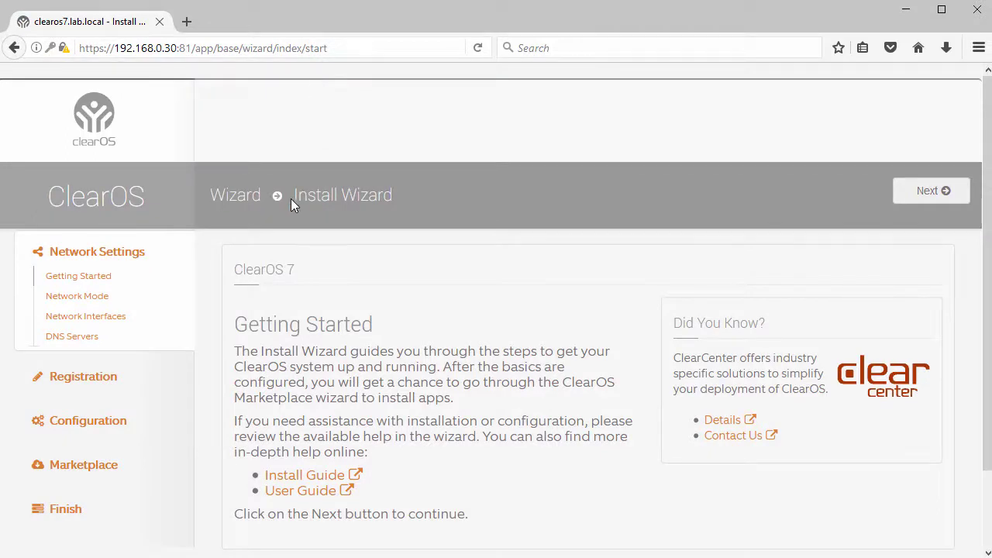
{"action": "left_click_drag", "start_coordinate": [294, 194], "coordinate": [394, 195]}
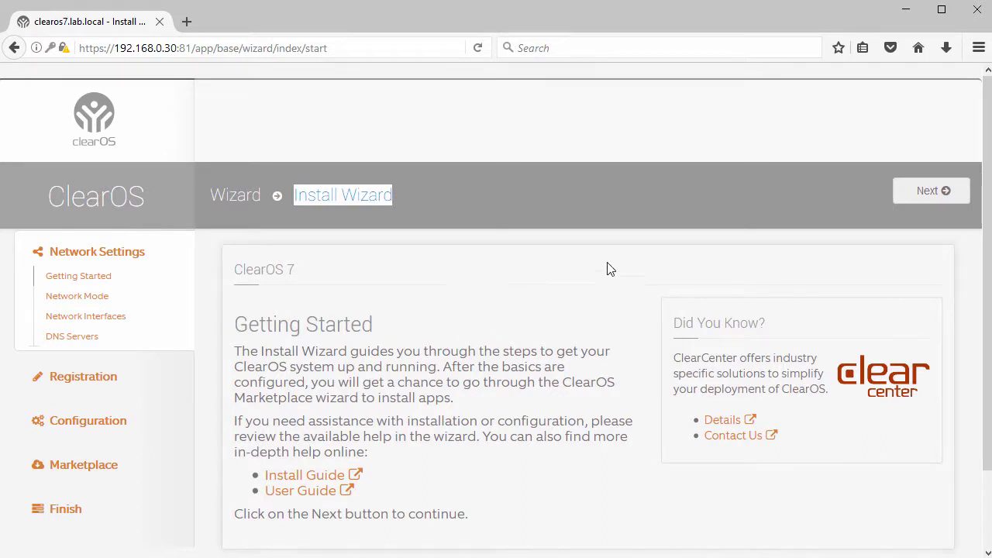
Step: On the Network Mode step, try Public Server Mode, revert to Private Server Mode, and continue
{"action": "left_click", "coordinate": [911, 194]}
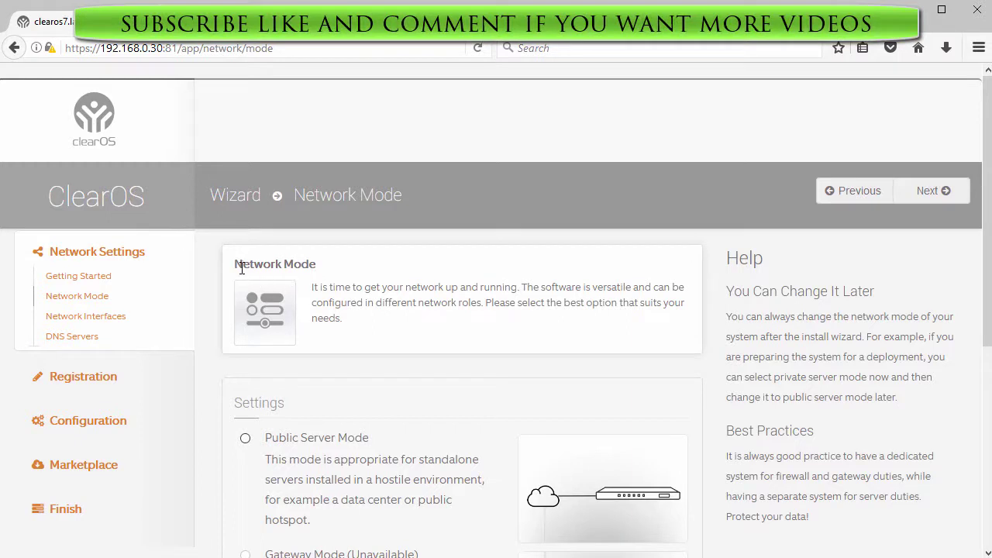
{"action": "left_click_drag", "start_coordinate": [235, 269], "coordinate": [335, 289]}
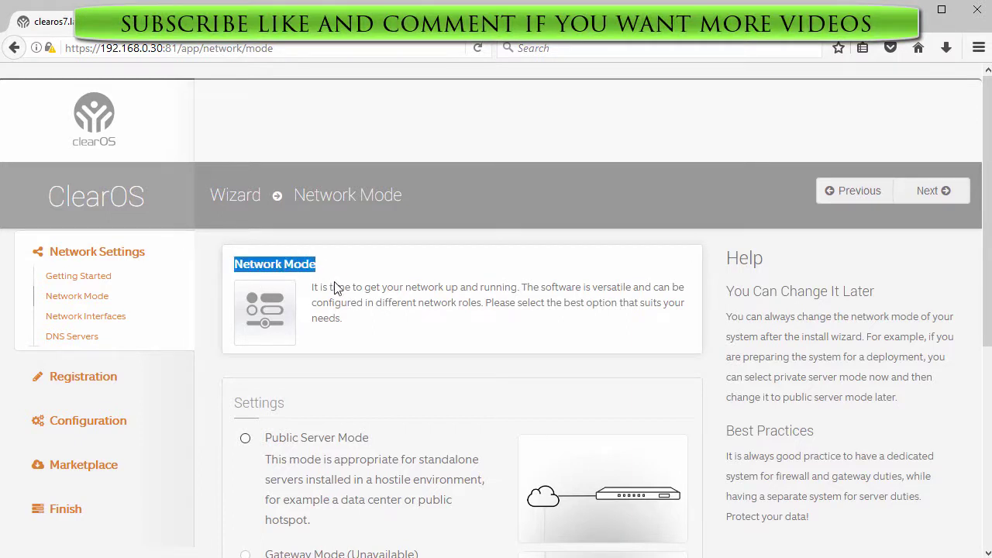
{"action": "scroll", "coordinate": [344, 310], "scroll_direction": "down", "scroll_amount": 5}
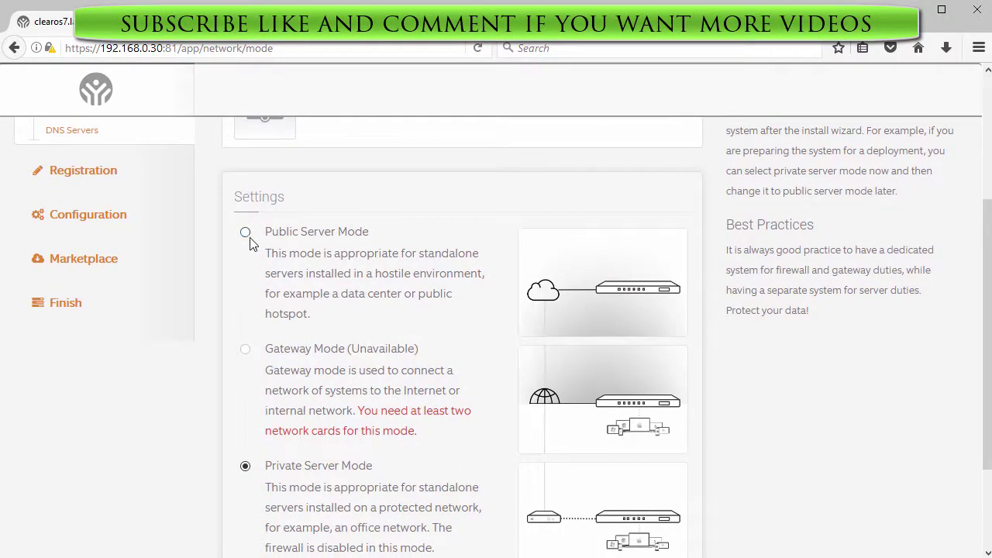
{"action": "left_click", "coordinate": [245, 238]}
{"action": "scroll", "coordinate": [245, 351], "scroll_direction": "down", "scroll_amount": 3}
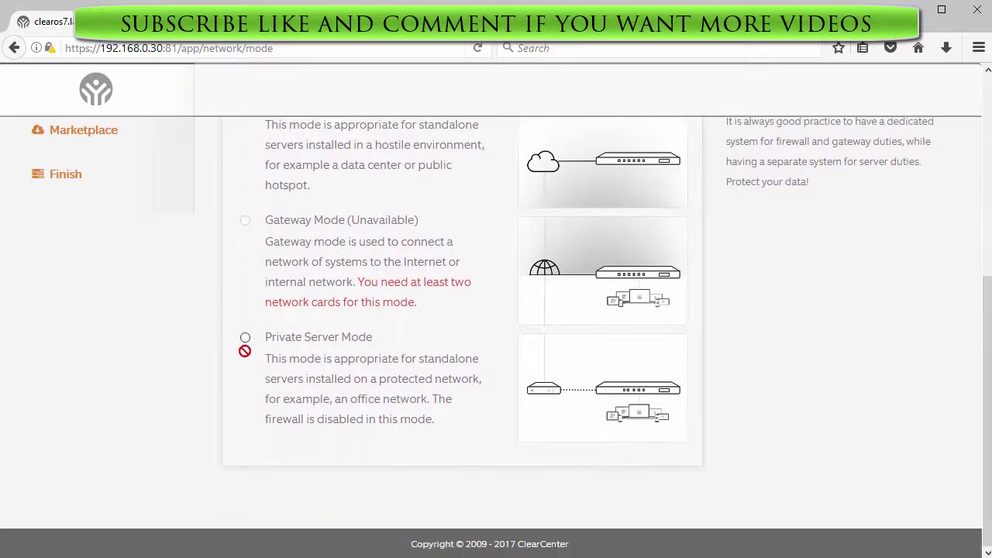
{"action": "left_click", "coordinate": [247, 341]}
{"action": "scroll", "coordinate": [484, 328], "scroll_direction": "up", "scroll_amount": 8}
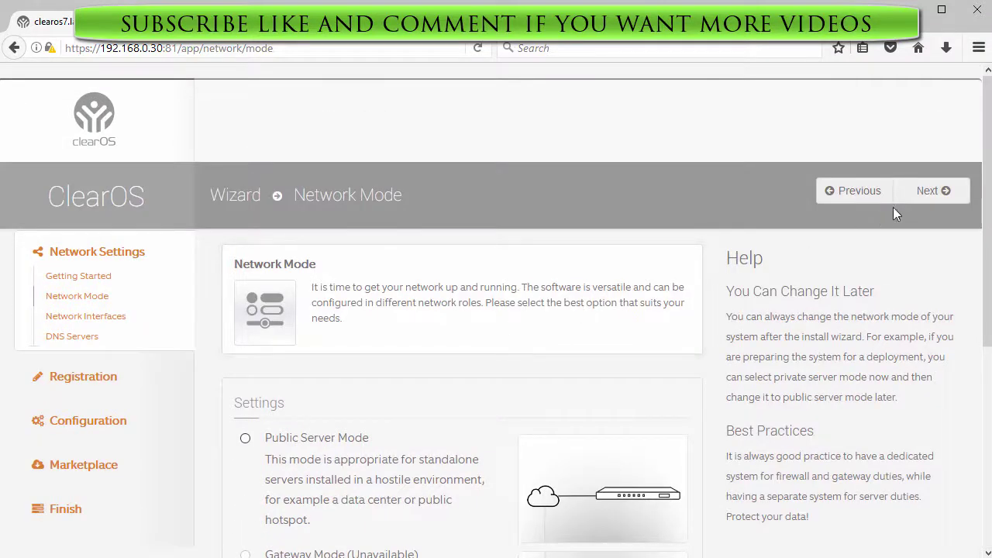
{"action": "left_click", "coordinate": [936, 192]}
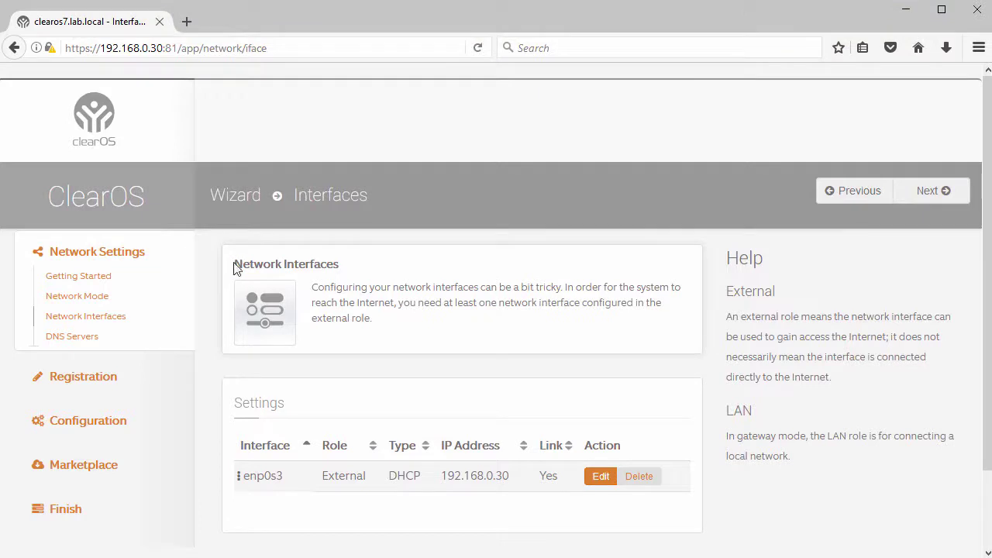
Step: Inspect enp0s3's settings, keep its connection type on DHCP without saving, and continue to DNS
{"action": "left_click_drag", "start_coordinate": [235, 267], "coordinate": [359, 269]}
{"action": "scroll", "coordinate": [394, 283], "scroll_direction": "down", "scroll_amount": 2}
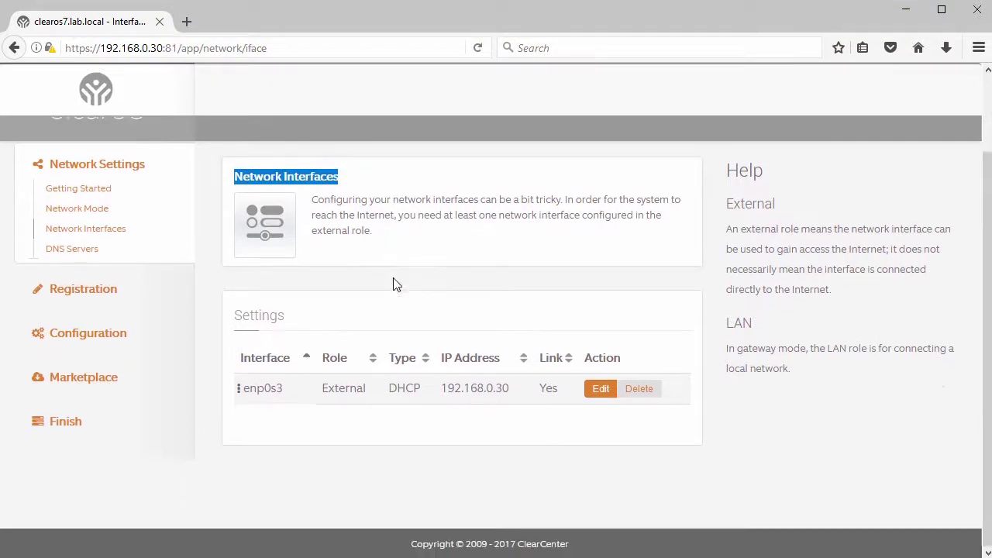
{"action": "left_click", "coordinate": [599, 391]}
{"action": "scroll", "coordinate": [497, 372], "scroll_direction": "down", "scroll_amount": 8}
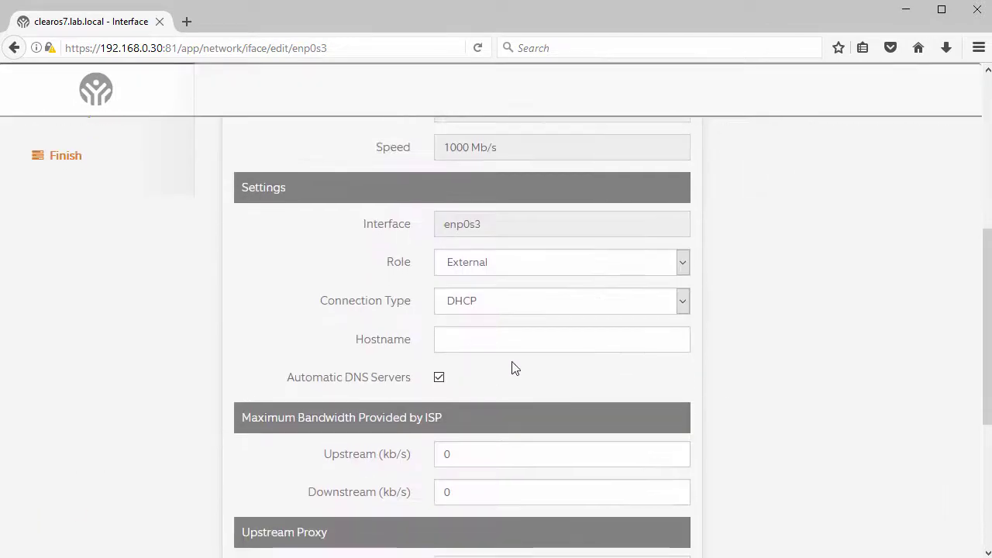
{"action": "left_click", "coordinate": [685, 305]}
{"action": "left_click", "coordinate": [685, 306]}
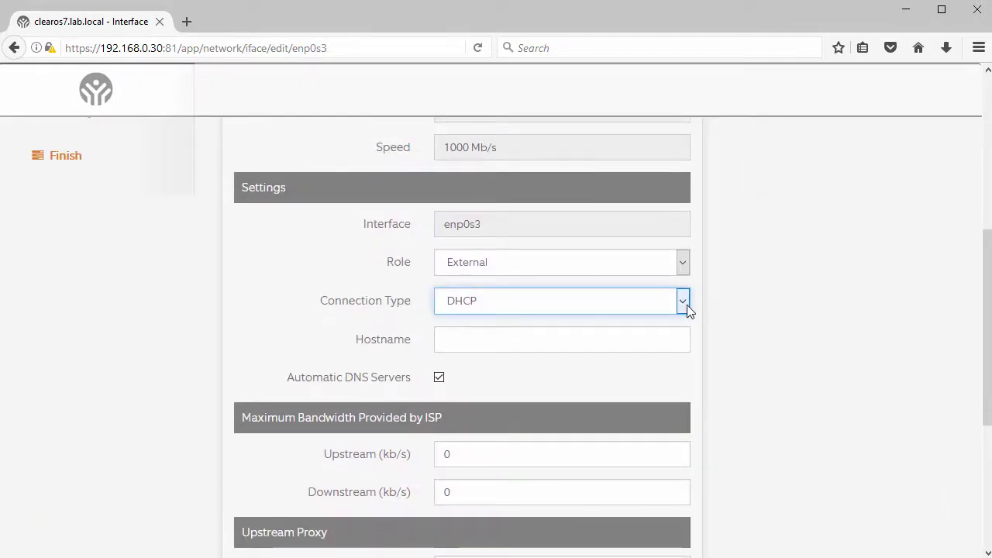
{"action": "scroll", "coordinate": [682, 313], "scroll_direction": "down", "scroll_amount": 6}
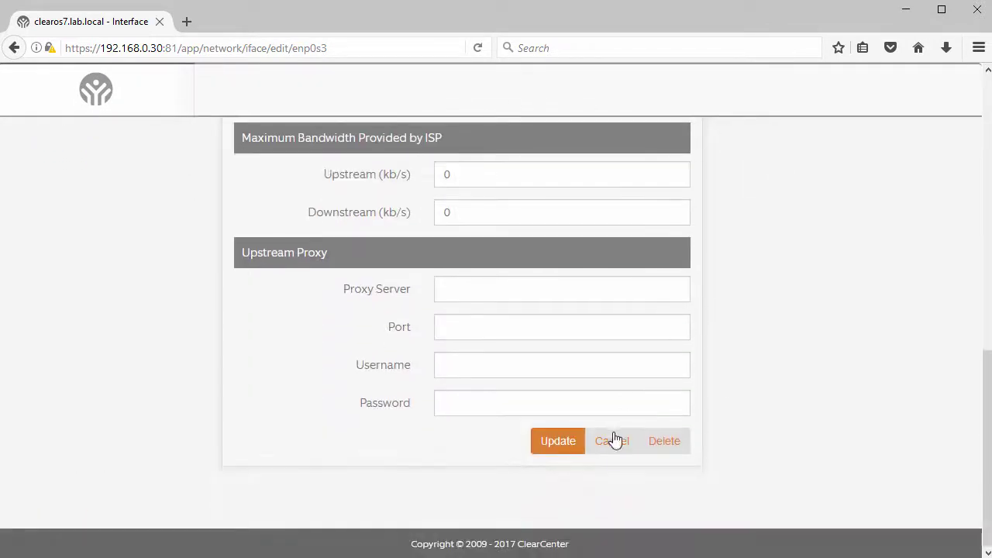
{"action": "left_click", "coordinate": [611, 447]}
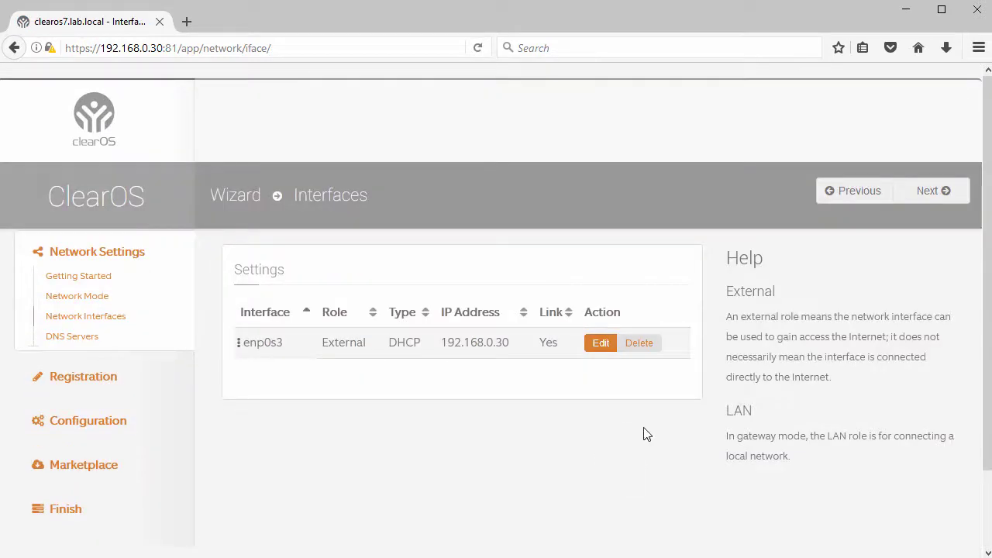
{"action": "left_click", "coordinate": [926, 193]}
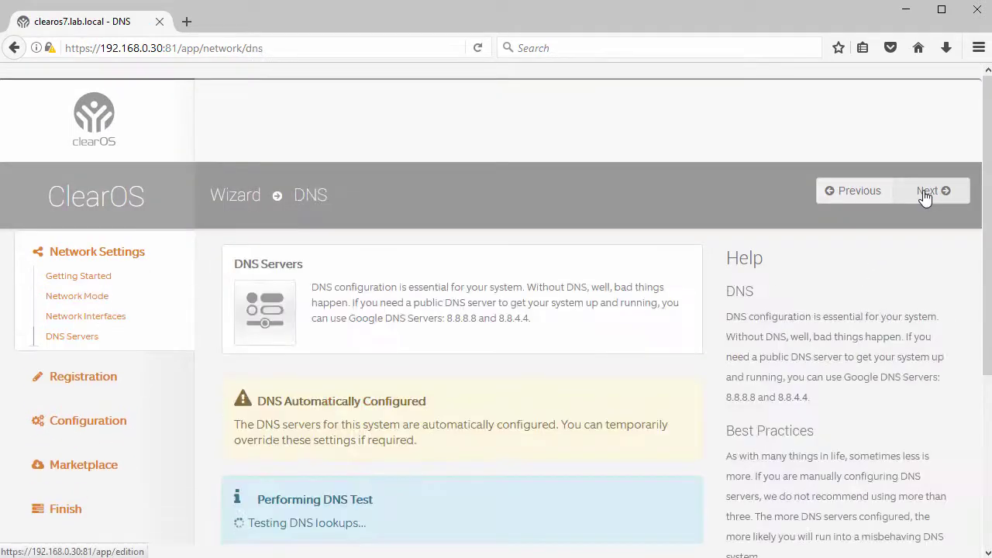
Step: Review the successful DNS lookup test and advance to Select Edition
{"action": "left_click_drag", "start_coordinate": [235, 263], "coordinate": [328, 271]}
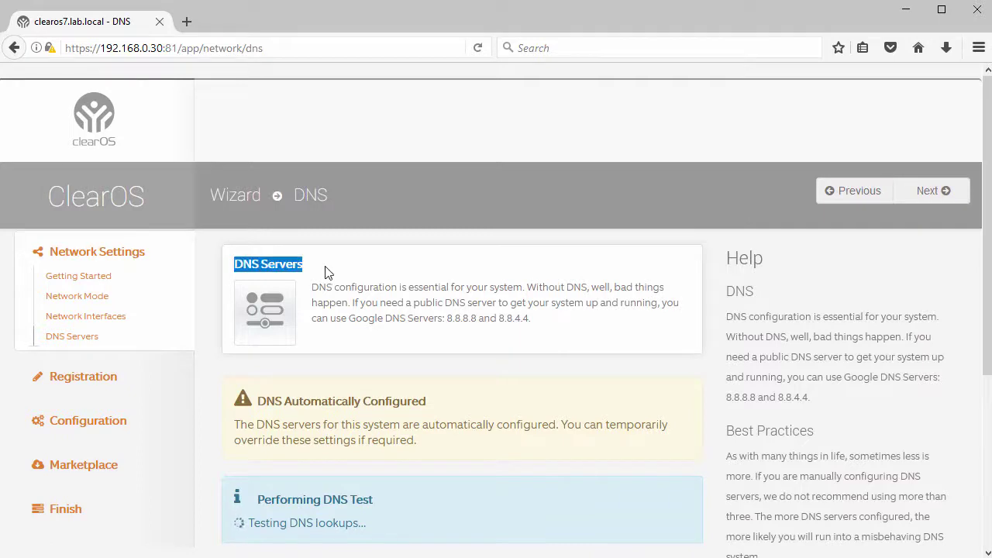
{"action": "scroll", "coordinate": [332, 284], "scroll_direction": "down", "scroll_amount": 5}
{"action": "scroll", "coordinate": [334, 283], "scroll_direction": "down", "scroll_amount": 1}
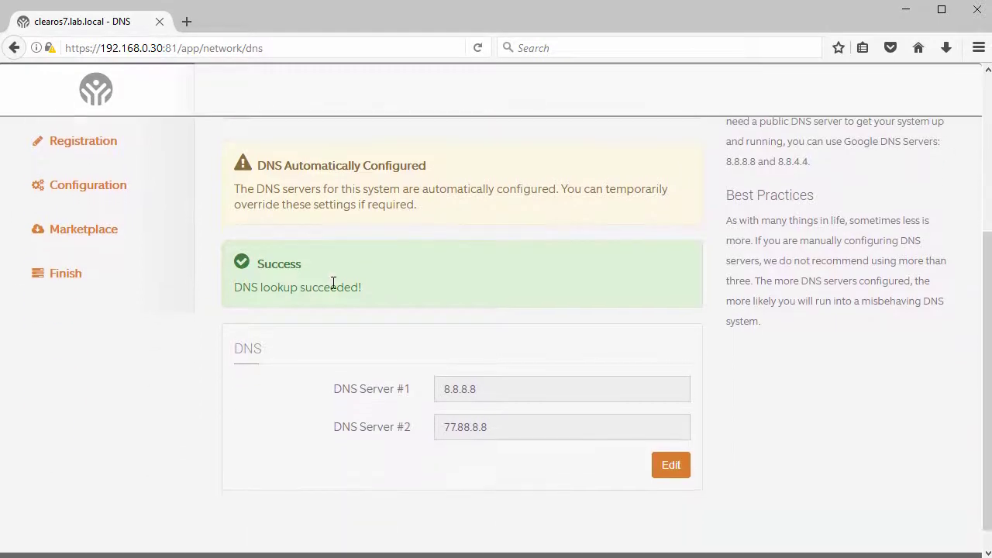
{"action": "scroll", "coordinate": [526, 303], "scroll_direction": "up", "scroll_amount": 3}
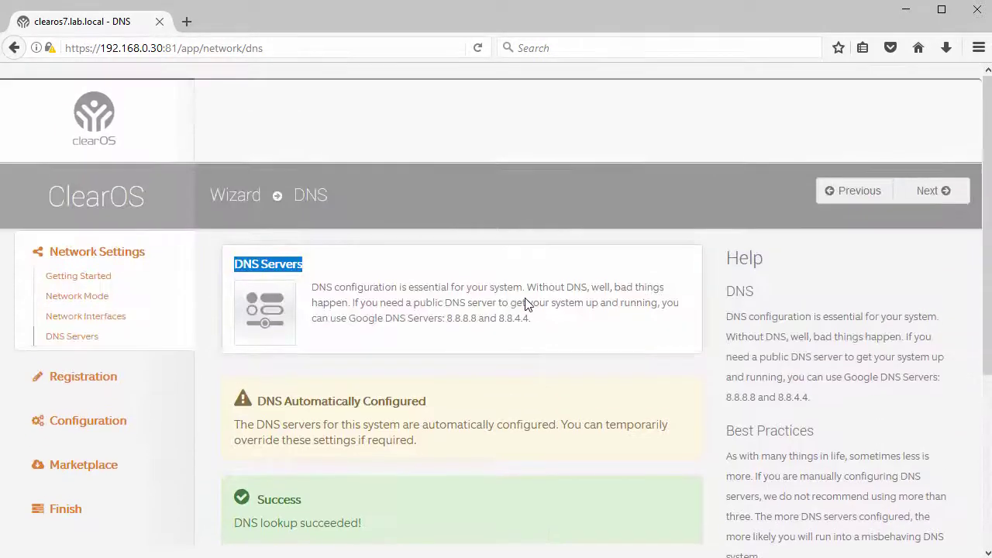
{"action": "left_click", "coordinate": [928, 191]}
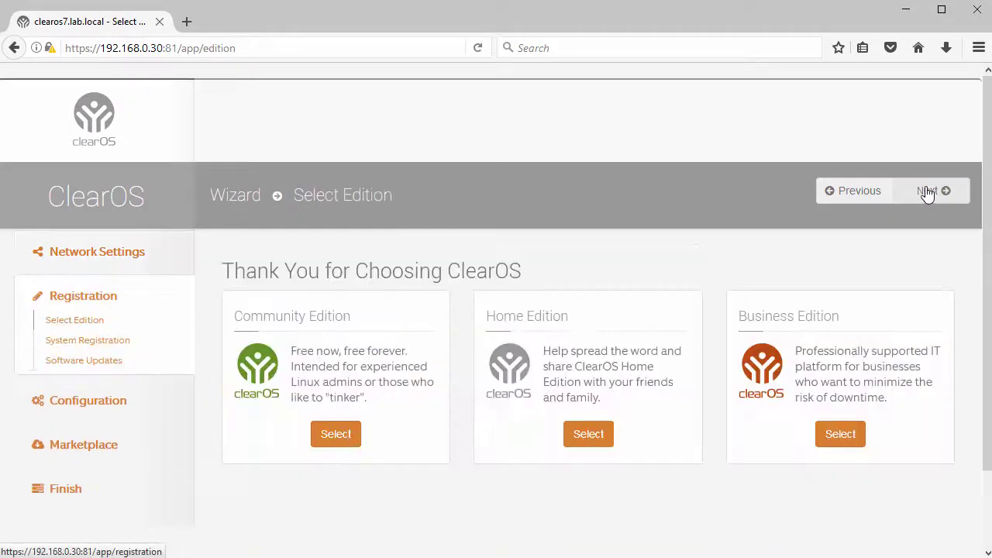
Step: Select the Community Edition and continue to System Registration
{"action": "left_click_drag", "start_coordinate": [290, 198], "coordinate": [402, 196]}
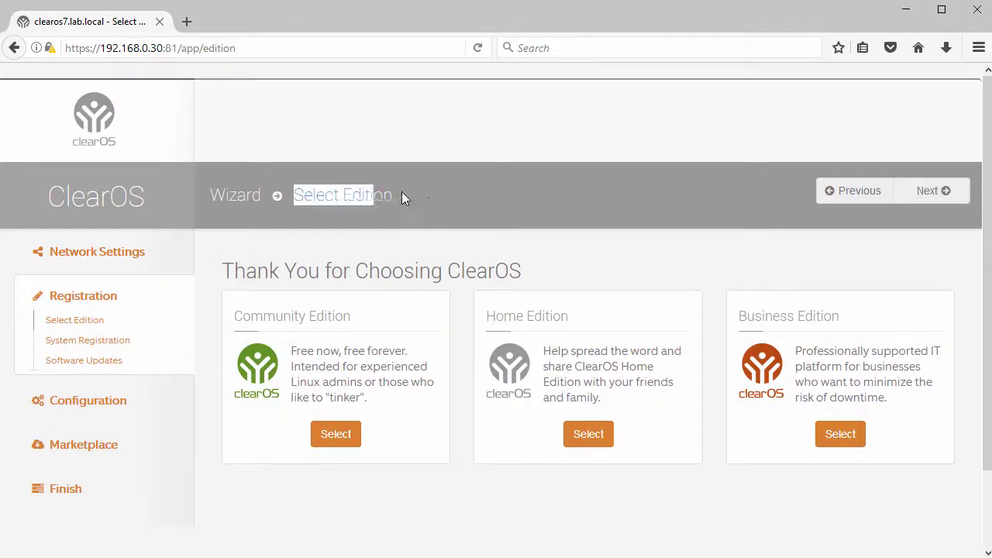
{"action": "left_click", "coordinate": [338, 435]}
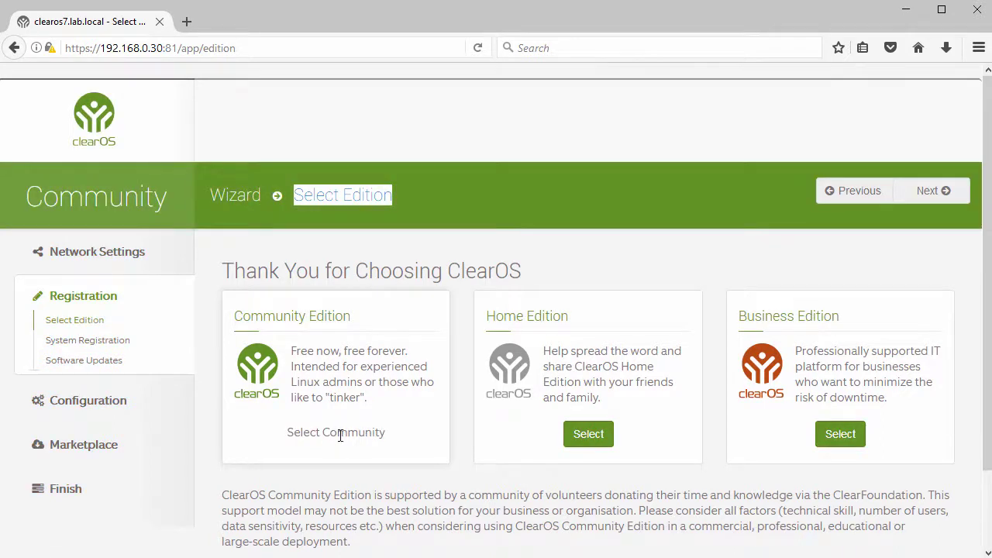
{"action": "left_click", "coordinate": [918, 197]}
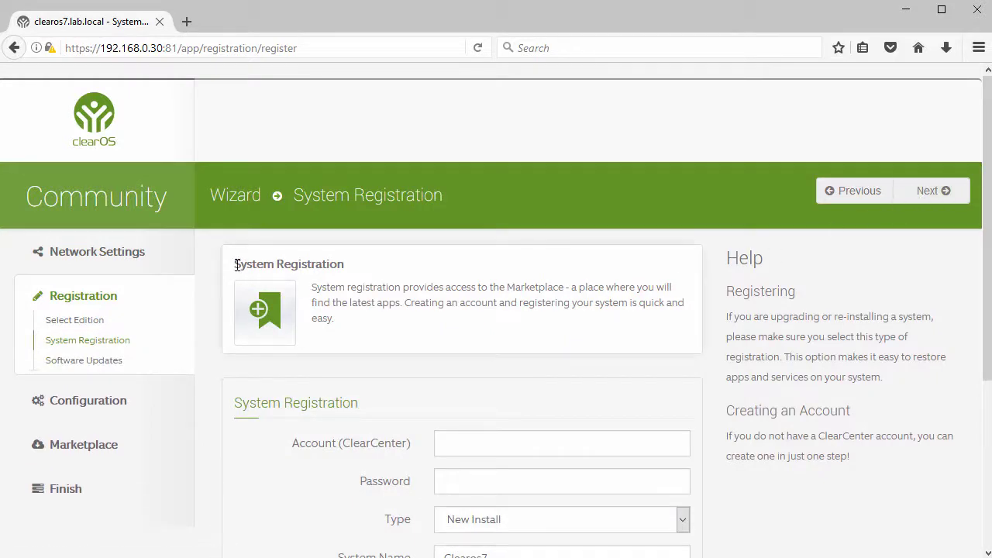
Step: Skip the existing-account login fields and open the Create Account form, reviewing its fields
{"action": "left_click_drag", "start_coordinate": [235, 264], "coordinate": [355, 273]}
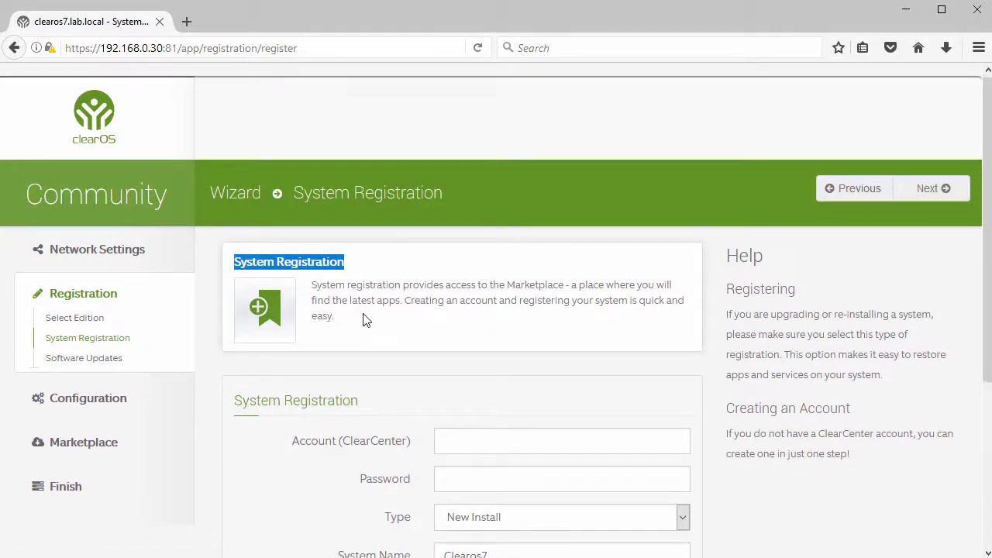
{"action": "scroll", "coordinate": [363, 313], "scroll_direction": "down", "scroll_amount": 5}
{"action": "left_click", "coordinate": [482, 210]}
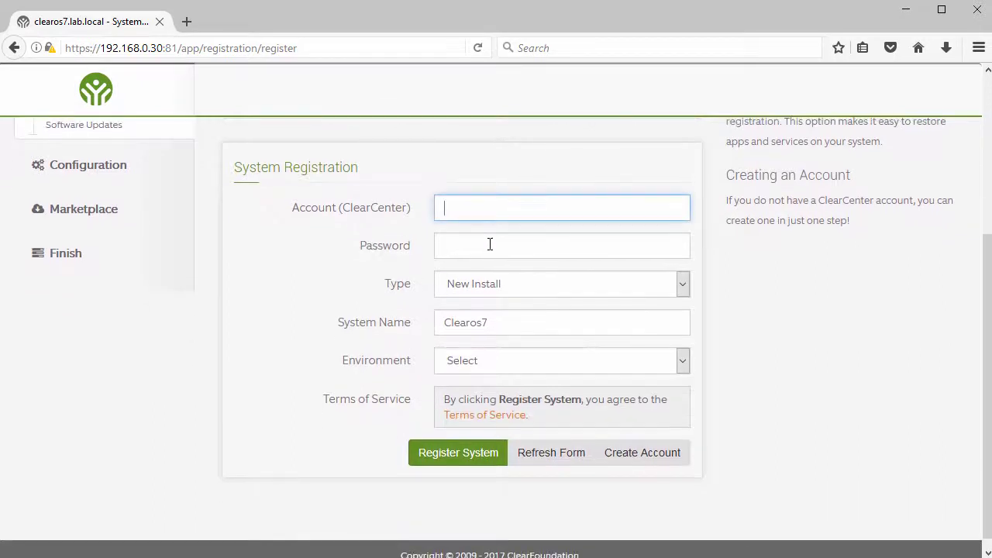
{"action": "left_click", "coordinate": [490, 246]}
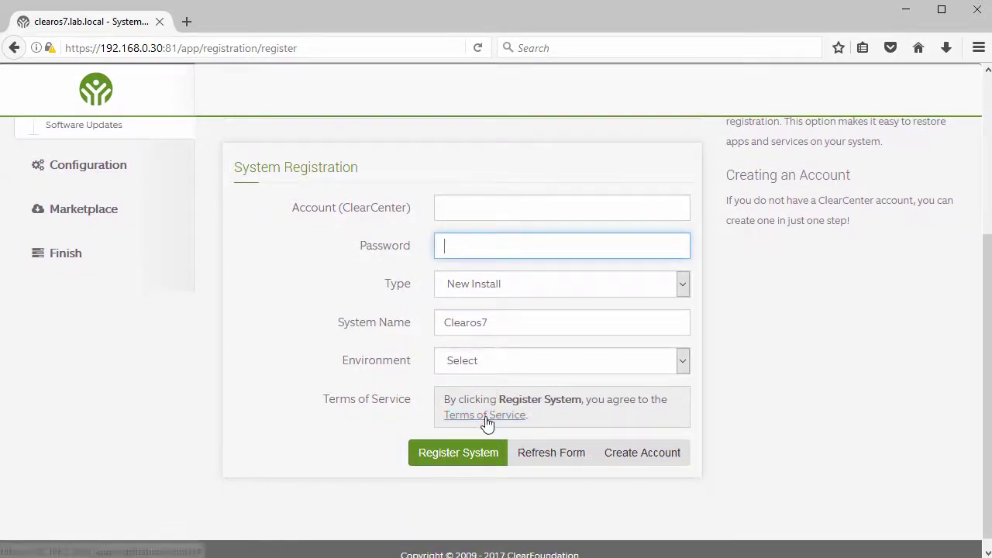
{"action": "scroll", "coordinate": [486, 423], "scroll_direction": "down", "scroll_amount": 1}
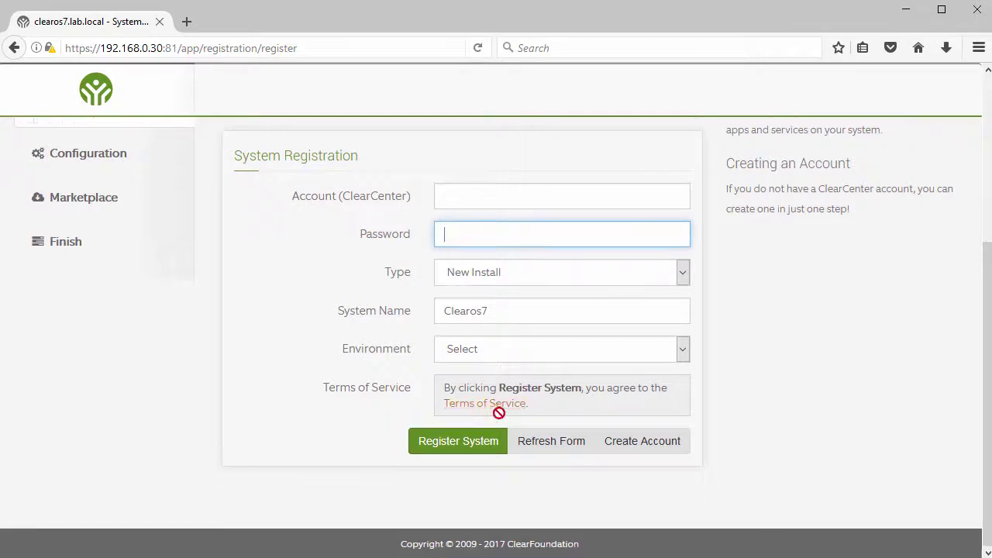
{"action": "left_click", "coordinate": [639, 444]}
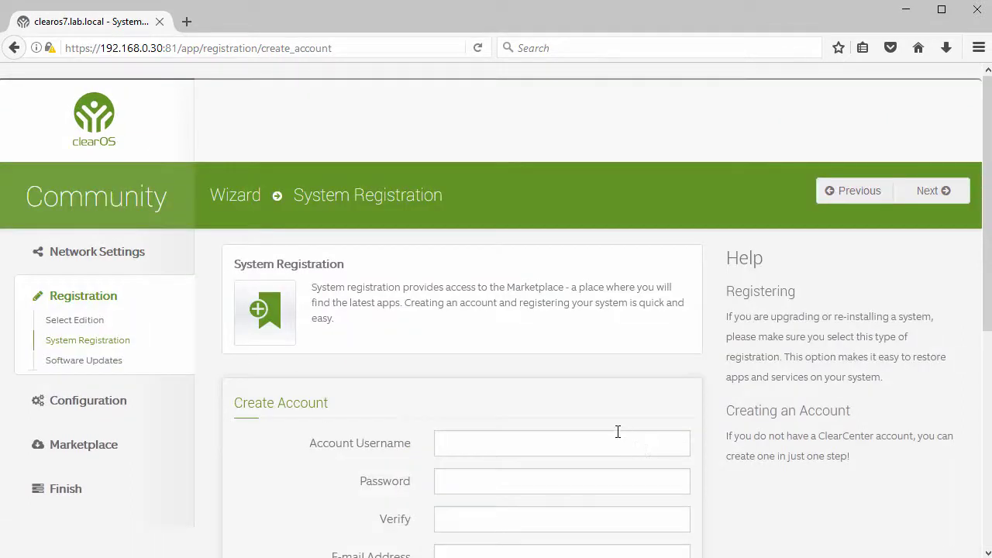
{"action": "scroll", "coordinate": [387, 321], "scroll_direction": "down", "scroll_amount": 5}
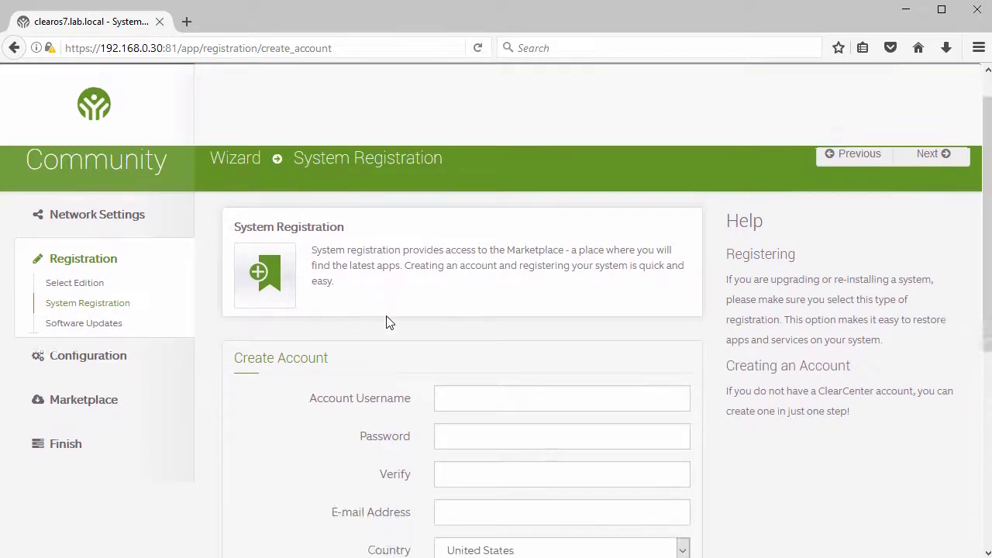
{"action": "scroll", "coordinate": [387, 324], "scroll_direction": "down", "scroll_amount": 2}
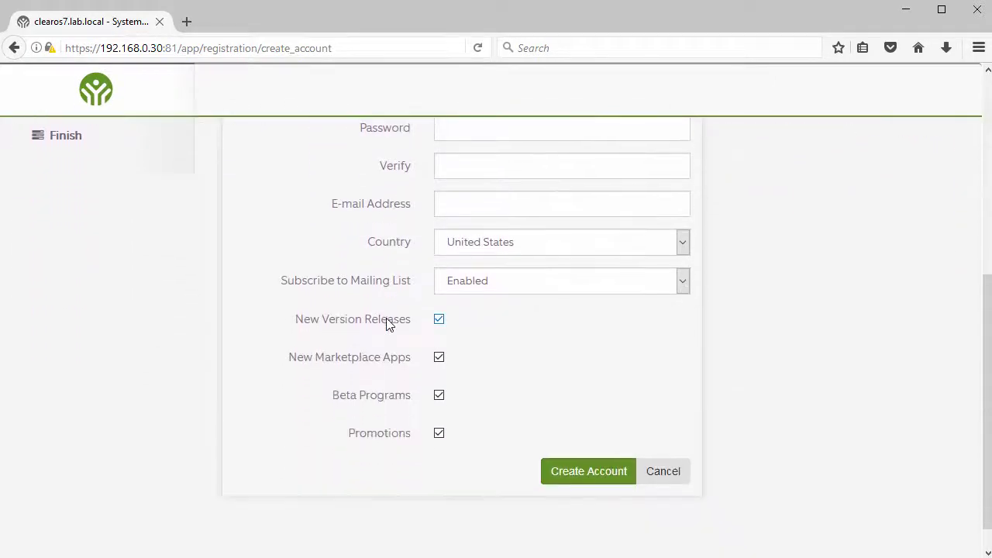
{"action": "scroll", "coordinate": [388, 324], "scroll_direction": "up", "scroll_amount": 7}
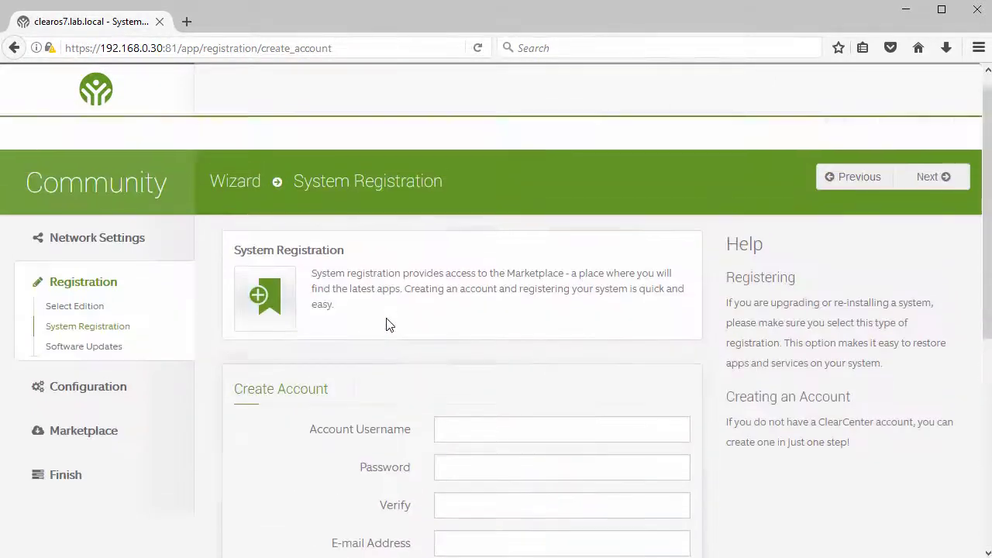